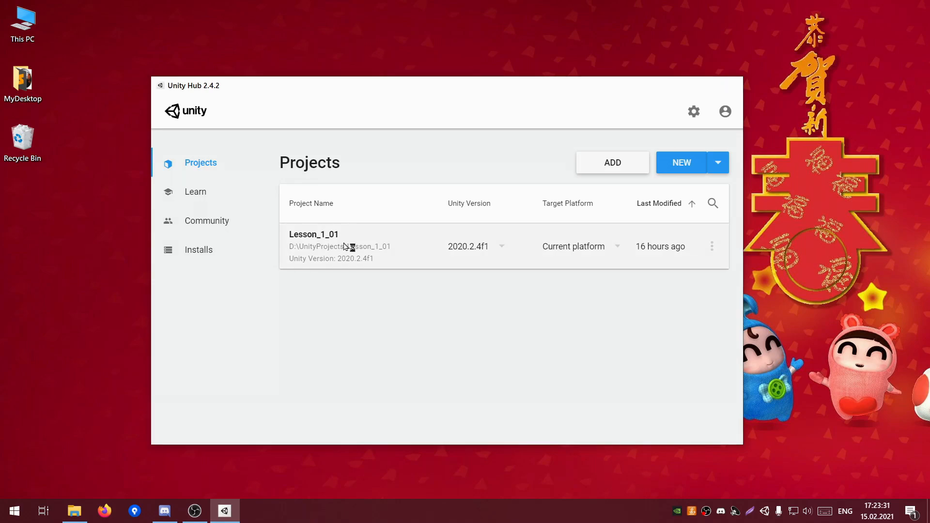
Open the Lesson_1_01 project and switch the editor to the 2 by 3 window layout.
{"action": "left_click", "coordinate": [342, 245]}
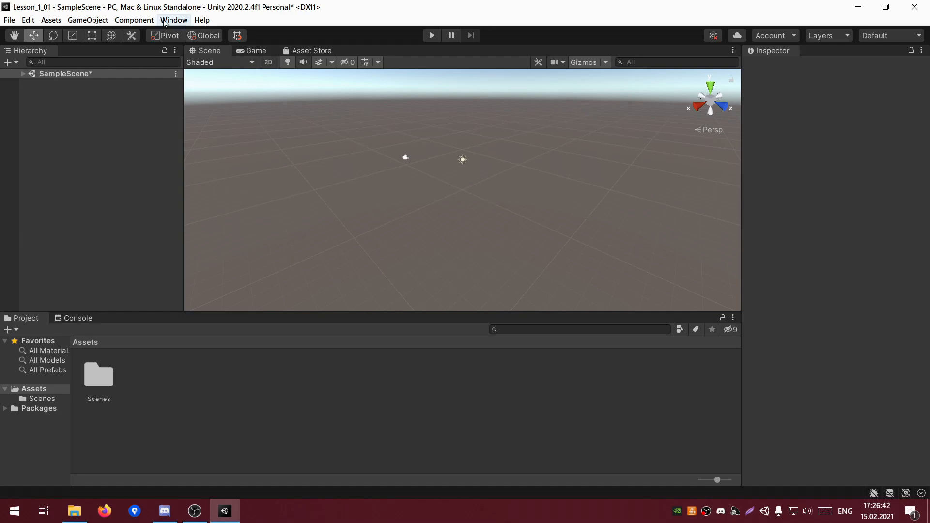
{"action": "left_click", "coordinate": [167, 20]}
{"action": "mouse_move", "coordinate": [210, 76]}
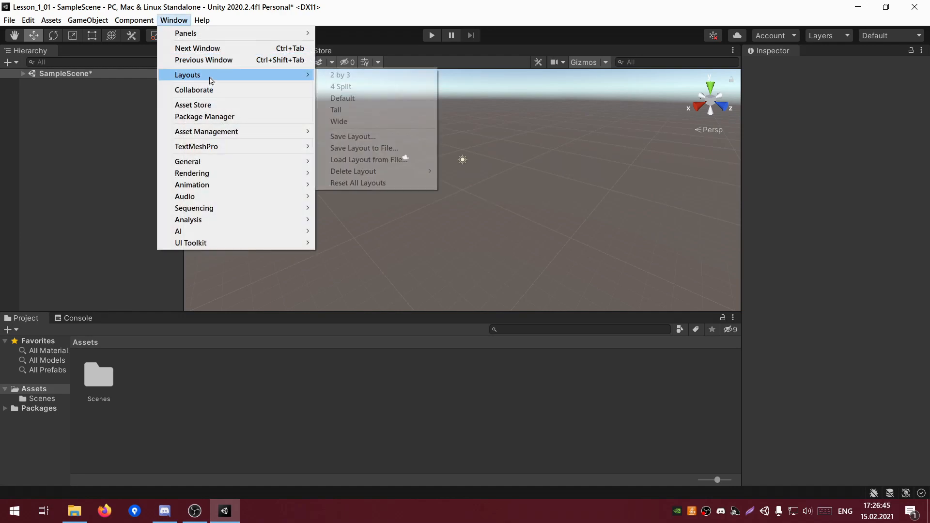
{"action": "left_click", "coordinate": [354, 77]}
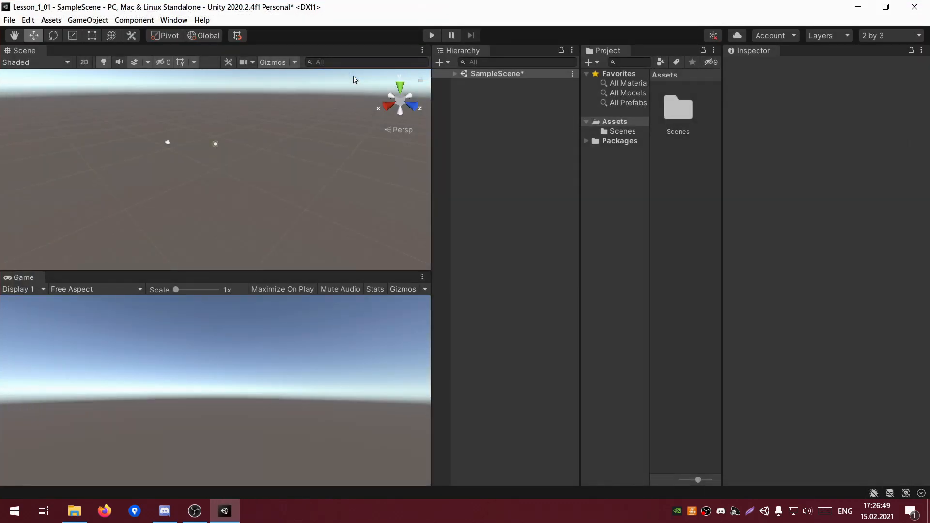
Dock the Project window beneath the Hierarchy and adjust the borders between the neighbouring windows.
{"action": "left_click", "coordinate": [606, 52]}
{"action": "left_click_drag", "start_coordinate": [607, 53], "coordinate": [492, 360]}
{"action": "left_click_drag", "start_coordinate": [498, 322], "coordinate": [501, 272]}
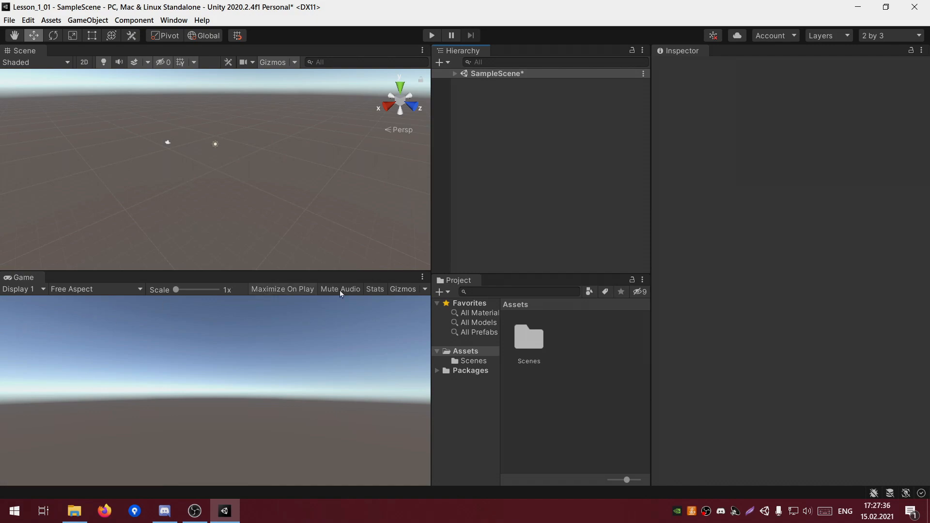
{"action": "left_click_drag", "start_coordinate": [459, 273], "coordinate": [475, 205]}
{"action": "left_click_drag", "start_coordinate": [431, 238], "coordinate": [443, 291]}
Add a second Project tab beside the existing one and close it again.
{"action": "right_click", "coordinate": [452, 288]}
{"action": "mouse_move", "coordinate": [536, 364]}
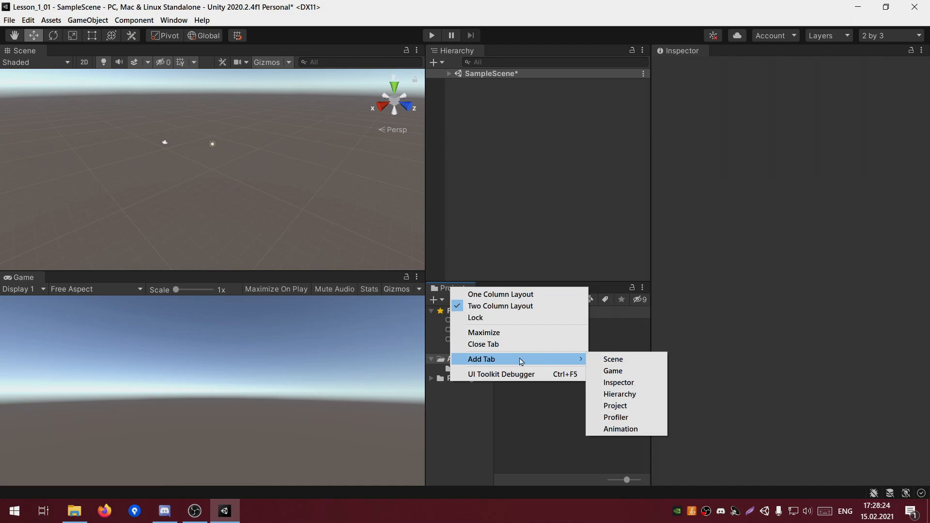
{"action": "left_click", "coordinate": [636, 411]}
{"action": "right_click", "coordinate": [505, 288]}
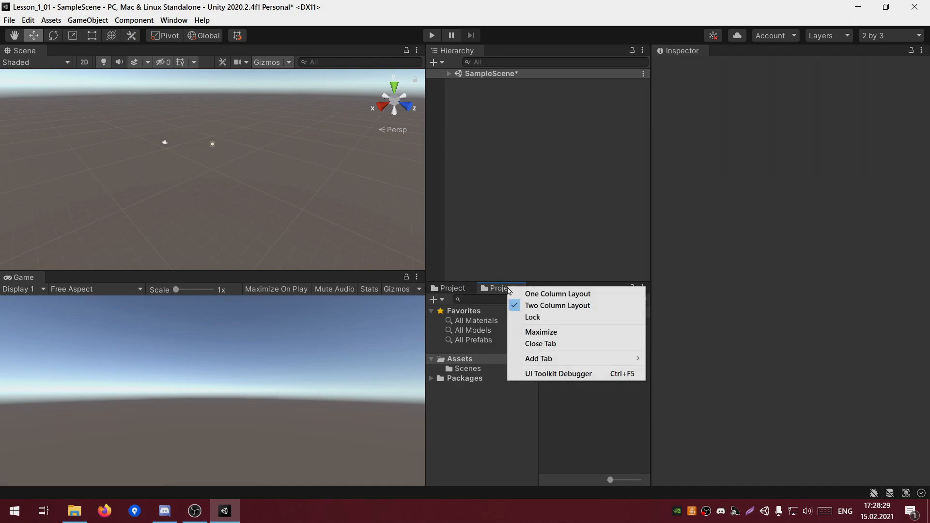
{"action": "left_click", "coordinate": [561, 345]}
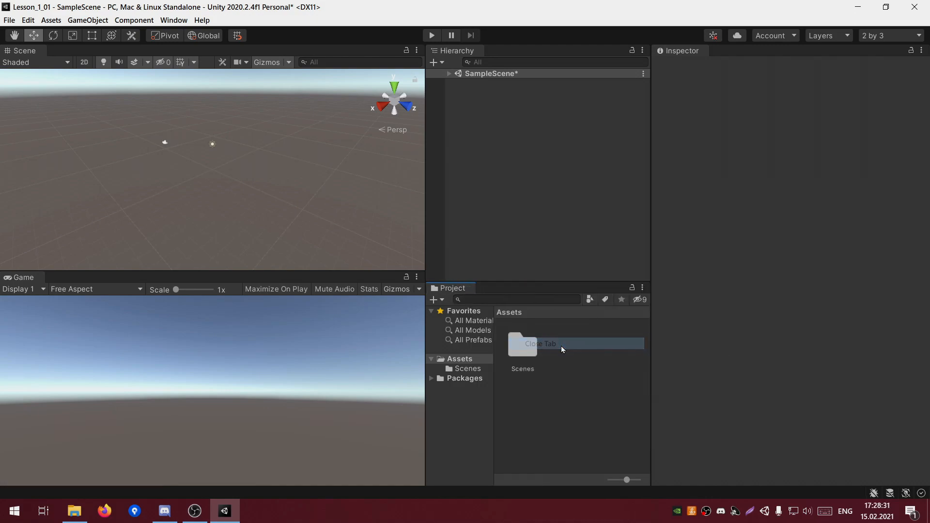
Try maximizing the Project window, and close its tab.
{"action": "right_click", "coordinate": [458, 289]}
{"action": "left_click", "coordinate": [523, 334]}
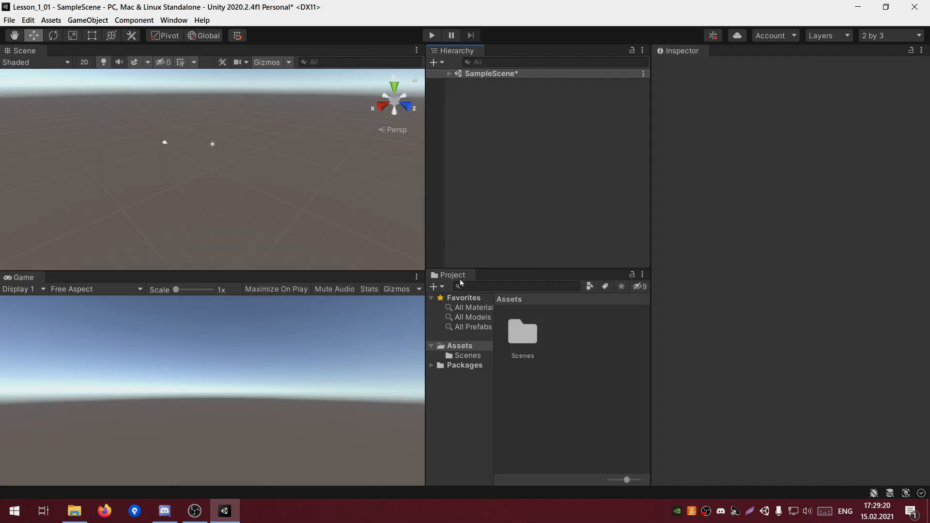
{"action": "right_click", "coordinate": [461, 283]}
{"action": "left_click", "coordinate": [517, 336]}
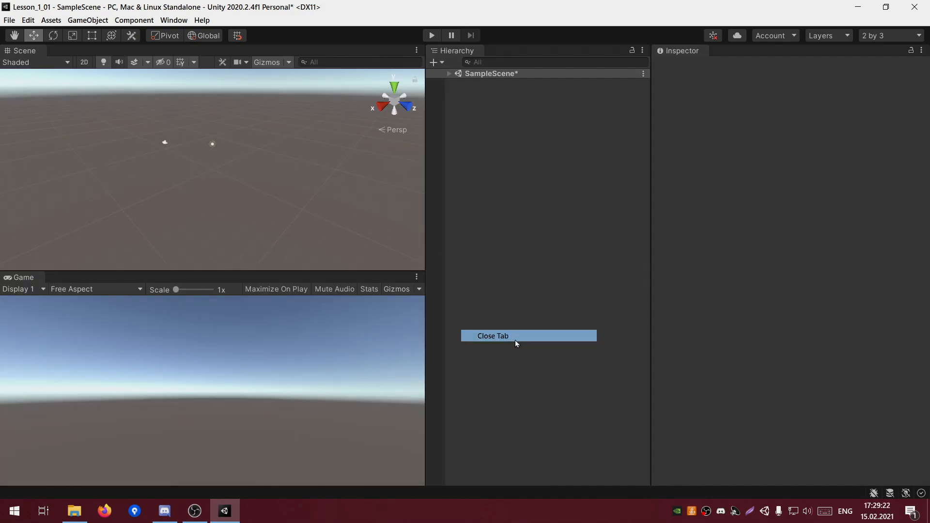
Reopen the closed Project window and dock it below the Hierarchy.
{"action": "left_click", "coordinate": [169, 21]}
{"action": "mouse_move", "coordinate": [251, 166]}
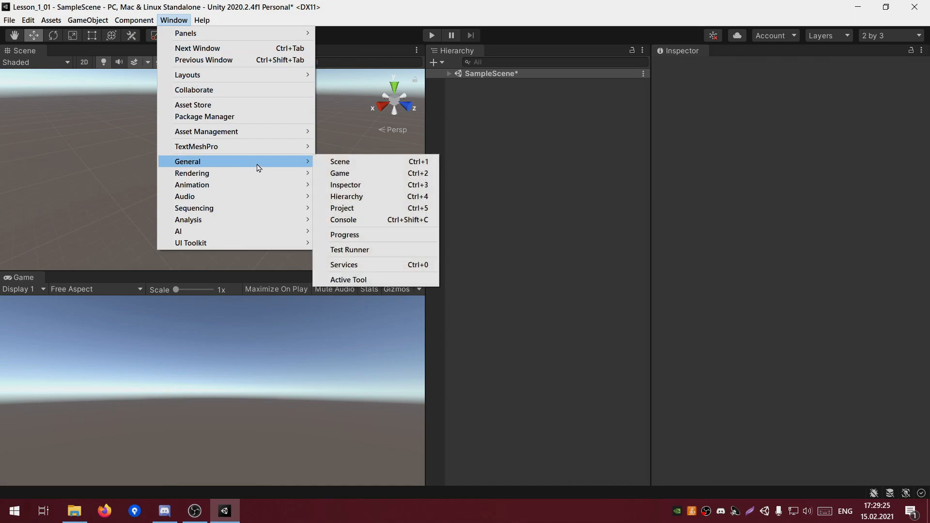
{"action": "left_click", "coordinate": [376, 209]}
{"action": "left_click_drag", "start_coordinate": [135, 189], "coordinate": [477, 324]}
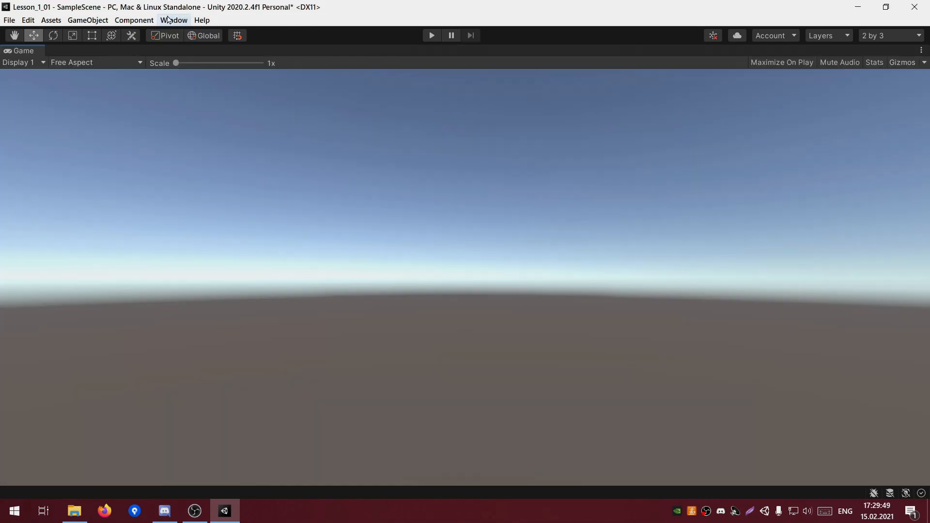
Restore the 2 by 3 window layout and place the Project window directly under the Hierarchy.
{"action": "left_click", "coordinate": [165, 20]}
{"action": "mouse_move", "coordinate": [203, 77]}
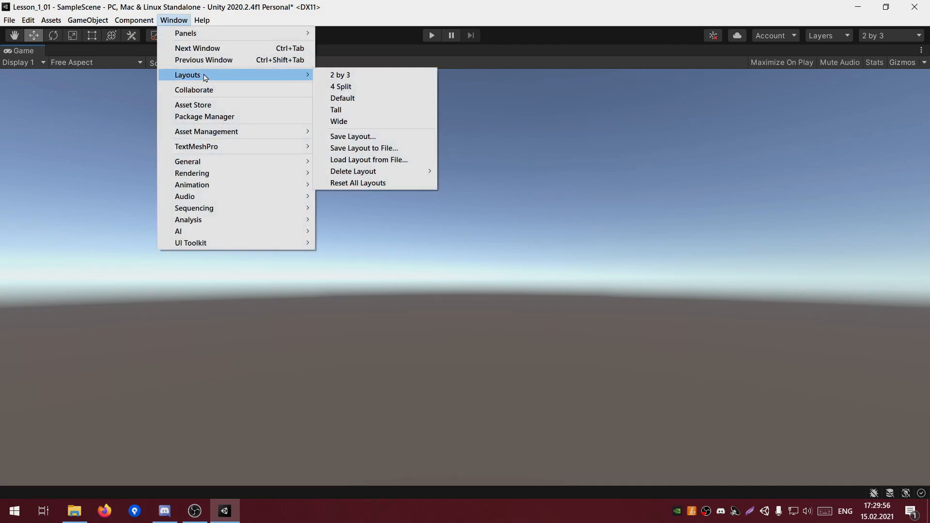
{"action": "left_click", "coordinate": [351, 78]}
{"action": "left_click_drag", "start_coordinate": [599, 50], "coordinate": [486, 272]}
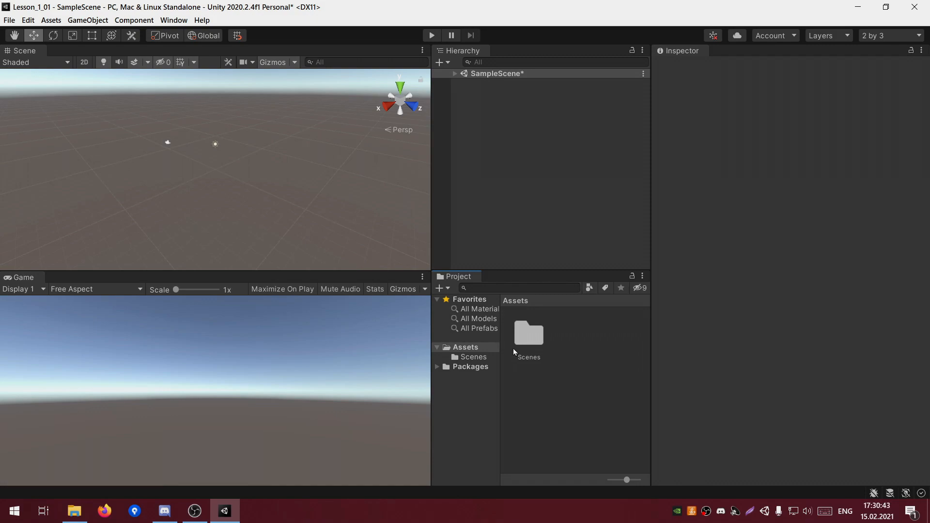
Look into the Scenes folder, return to Assets and create a folder named Scripts there.
{"action": "double_click", "coordinate": [529, 334]}
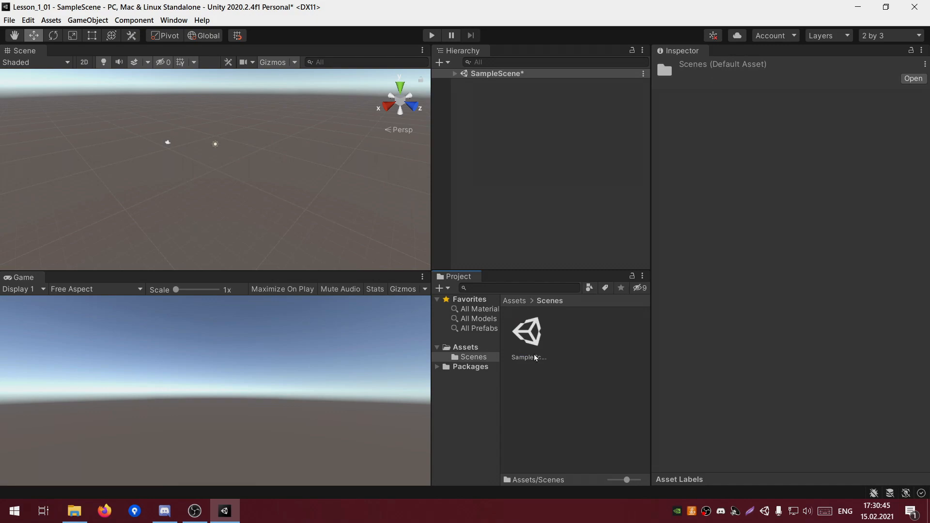
{"action": "left_click", "coordinate": [461, 358]}
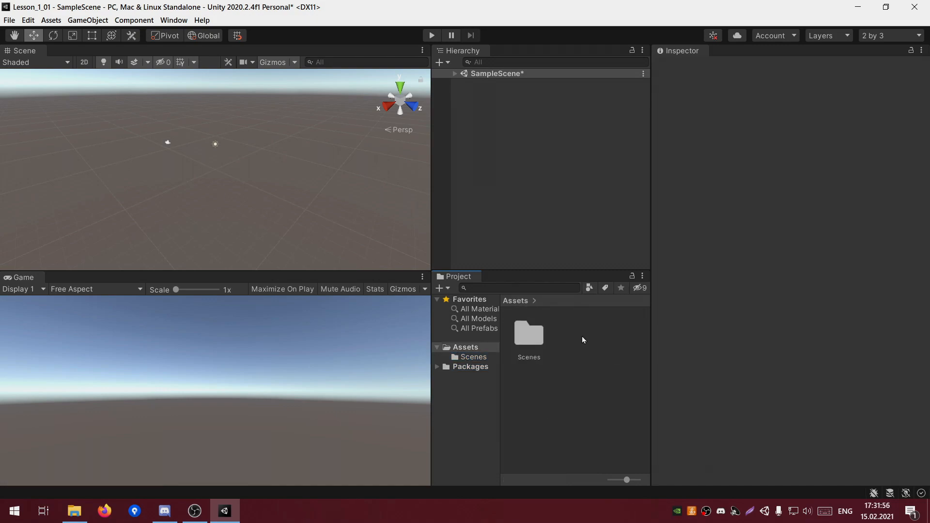
{"action": "right_click", "coordinate": [595, 317]}
{"action": "mouse_move", "coordinate": [637, 44]}
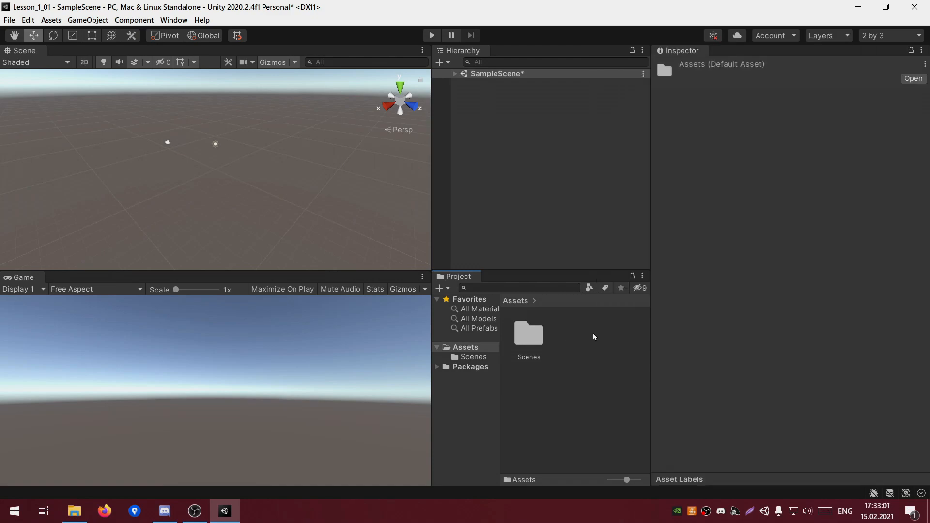
{"action": "right_click", "coordinate": [593, 333]}
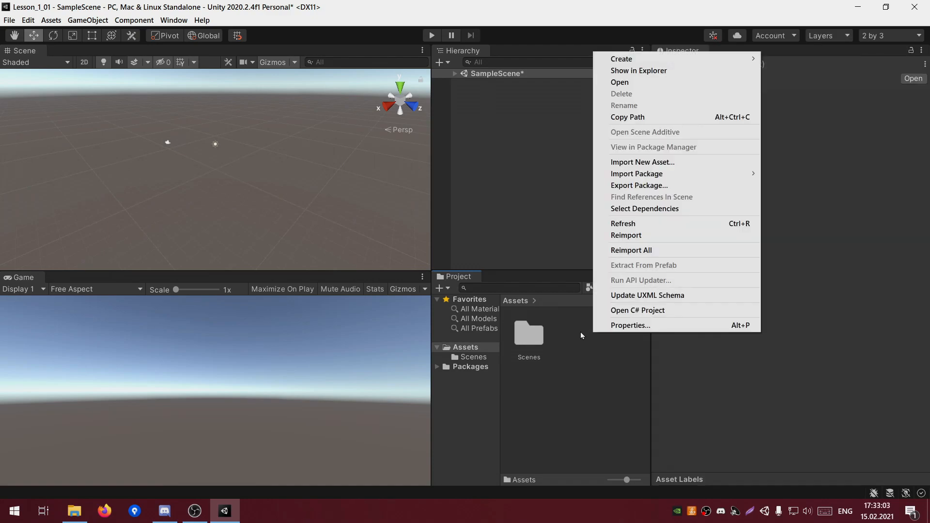
{"action": "mouse_move", "coordinate": [638, 58]}
{"action": "left_click", "coordinate": [787, 59]}
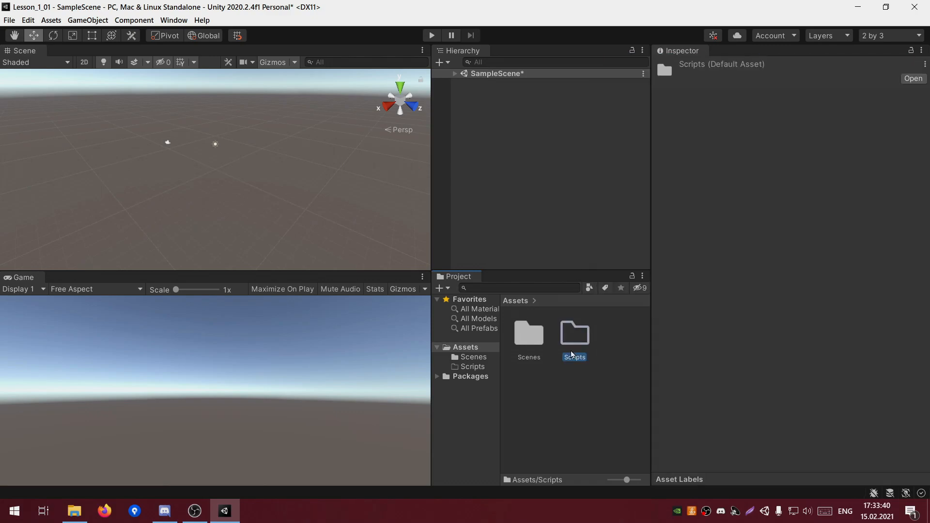
Create a C# script with the default name NewBehaviourScript inside the Scripts folder.
{"action": "double_click", "coordinate": [575, 334]}
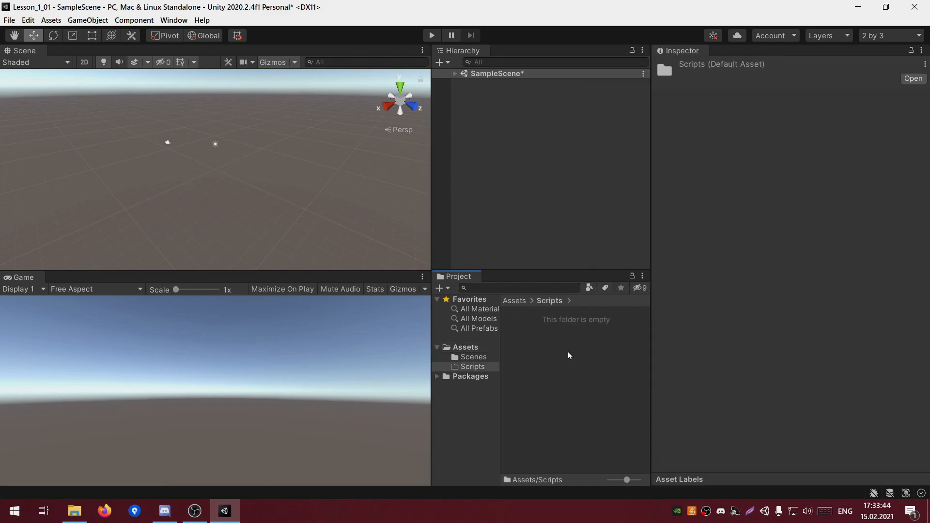
{"action": "right_click", "coordinate": [570, 356]}
{"action": "mouse_move", "coordinate": [654, 78]}
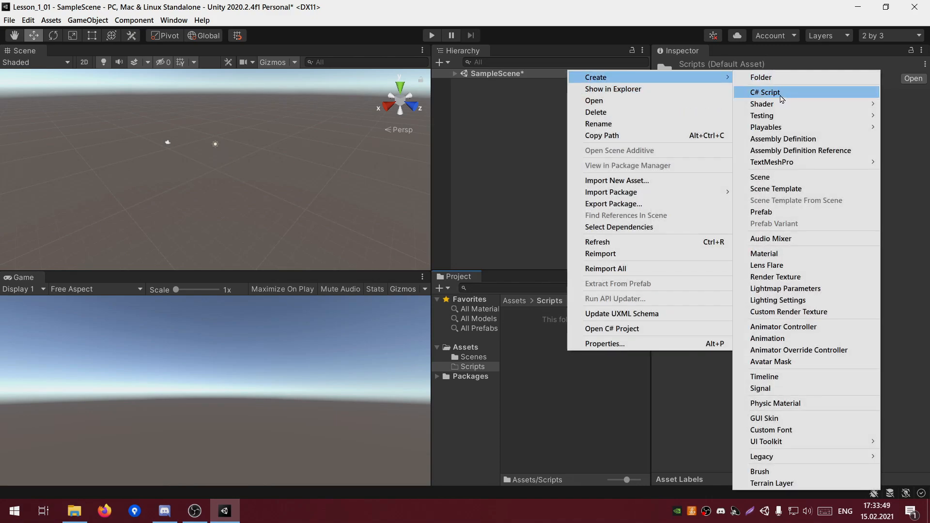
{"action": "left_click", "coordinate": [760, 92]}
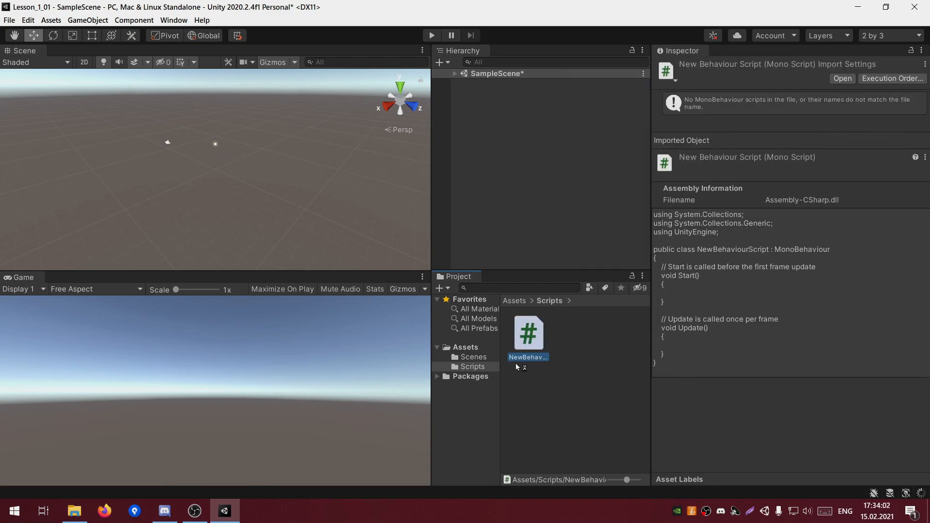
{"action": "left_click", "coordinate": [561, 333]}
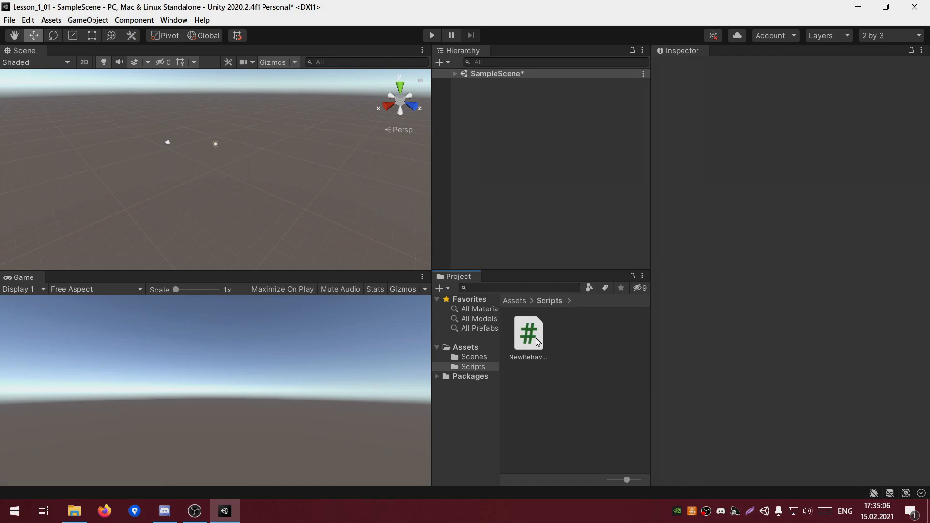
Show the new script in File Explorer, examine the .meta files in the Scripts and Assets folders, and return to Unity.
{"action": "right_click", "coordinate": [535, 339]}
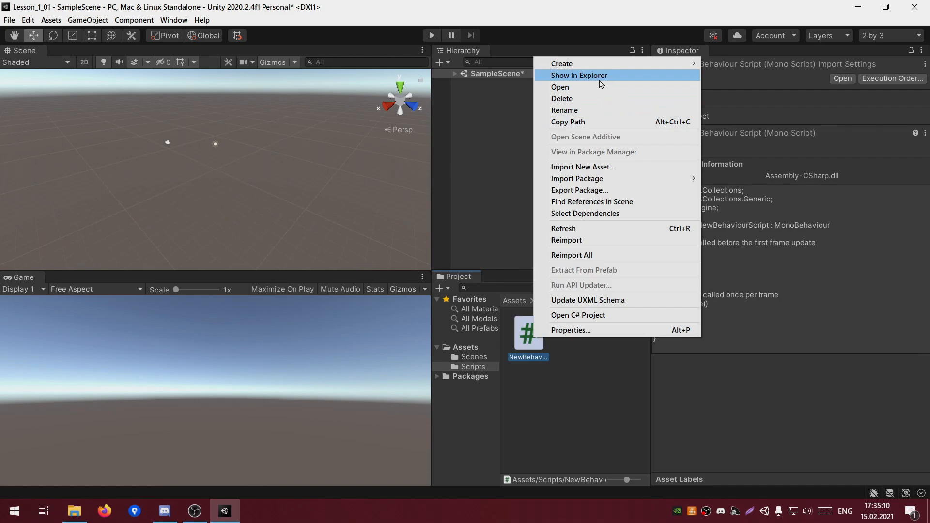
{"action": "left_click", "coordinate": [600, 79]}
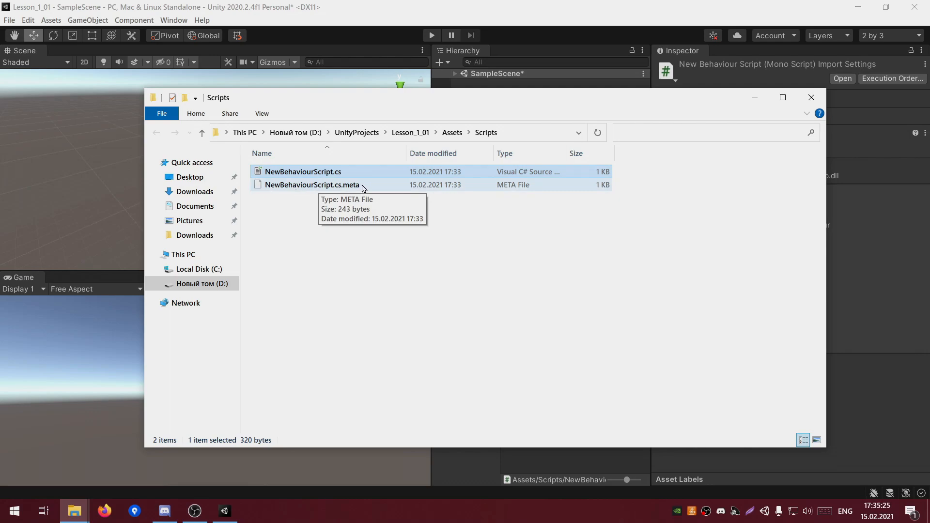
{"action": "left_click", "coordinate": [363, 186]}
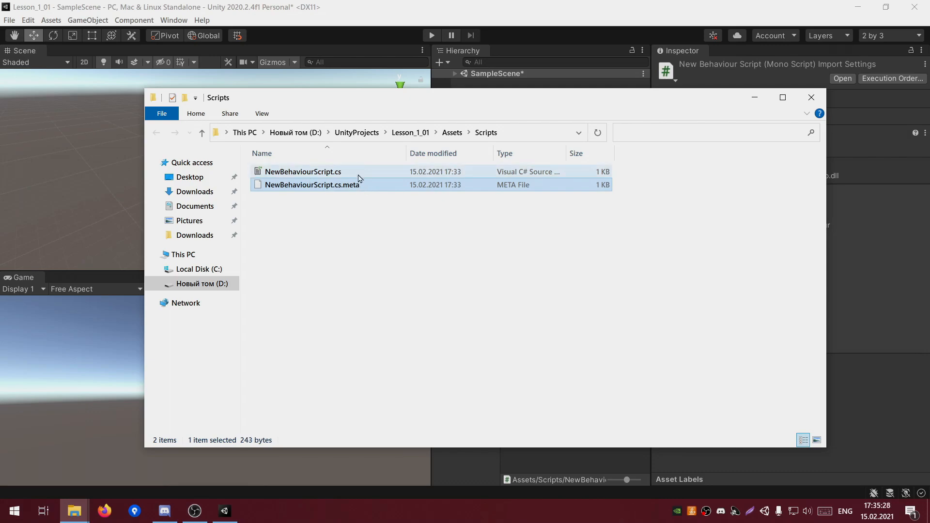
{"action": "left_click", "coordinate": [451, 133]}
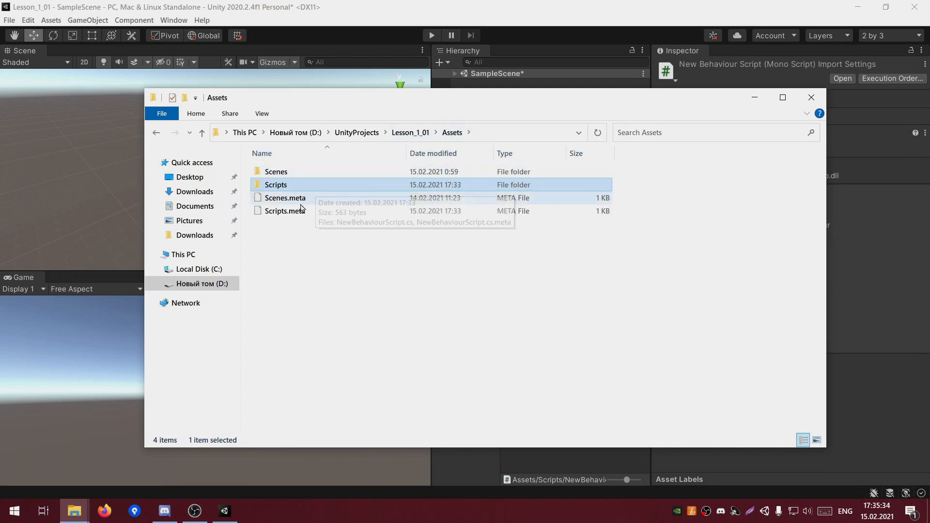
{"action": "left_click", "coordinate": [295, 212]}
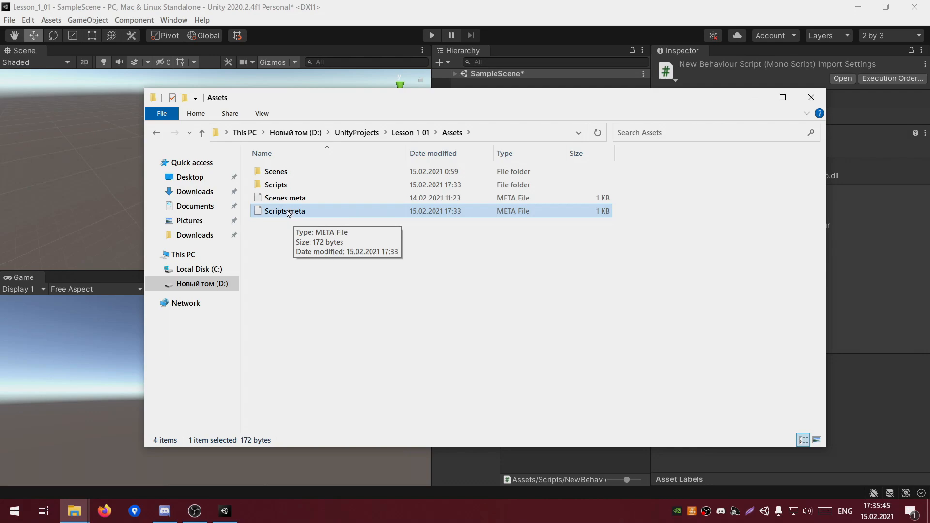
{"action": "left_click", "coordinate": [466, 19]}
{"action": "left_click", "coordinate": [550, 368]}
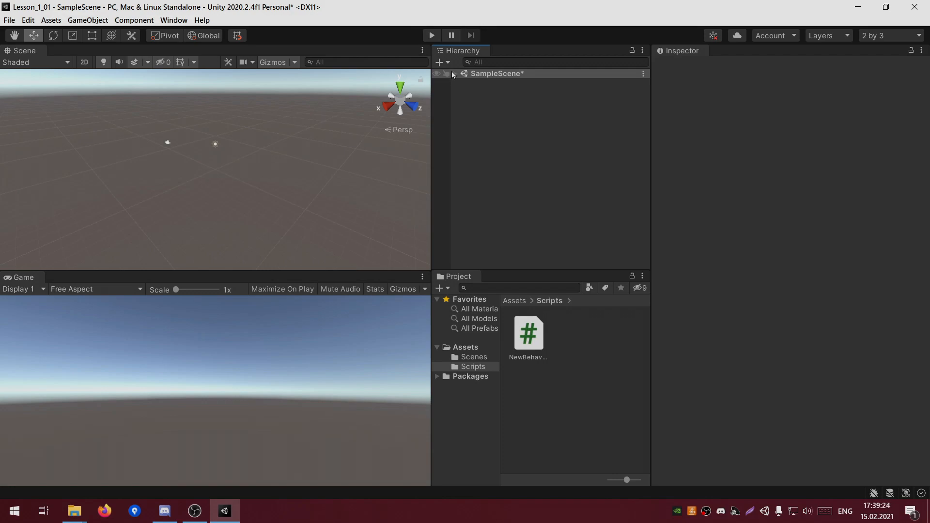
Expand SampleScene in the Hierarchy and inspect its Main Camera and Directional Light objects.
{"action": "left_click", "coordinate": [455, 76]}
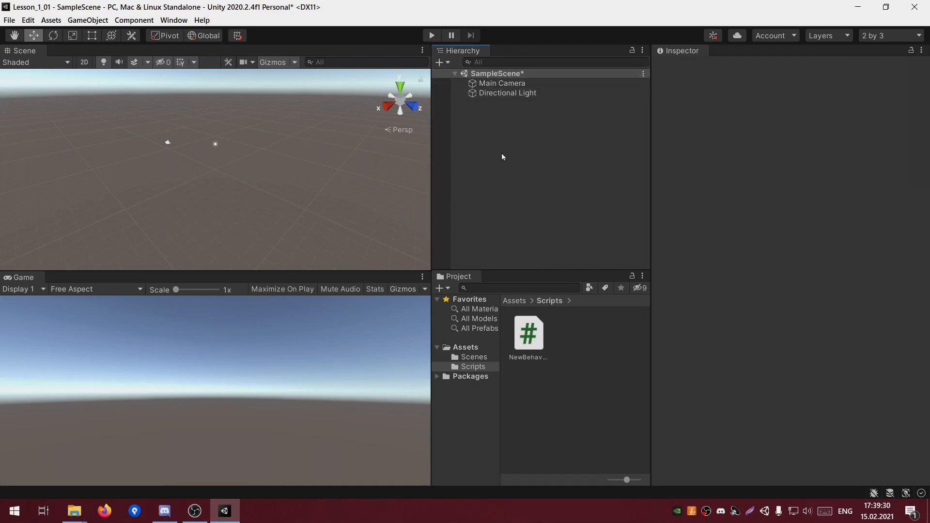
{"action": "left_click", "coordinate": [480, 85]}
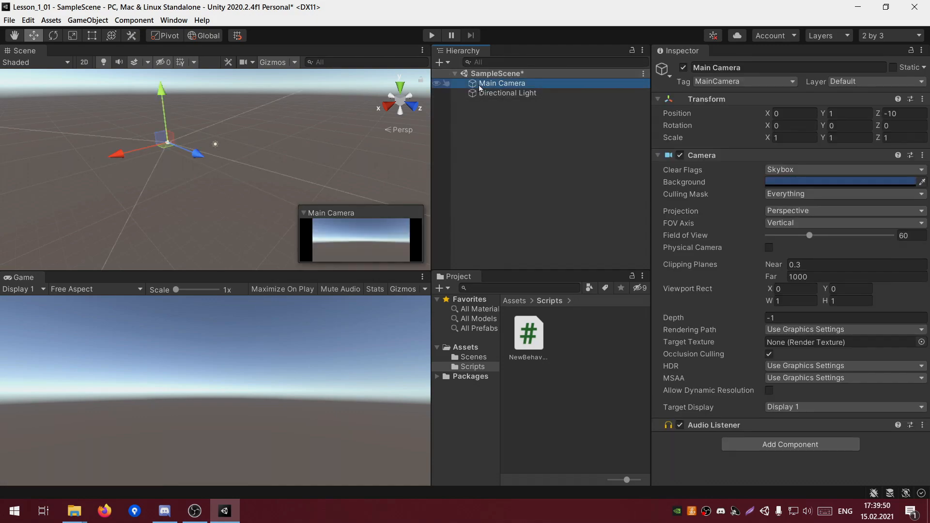
{"action": "left_click", "coordinate": [483, 93]}
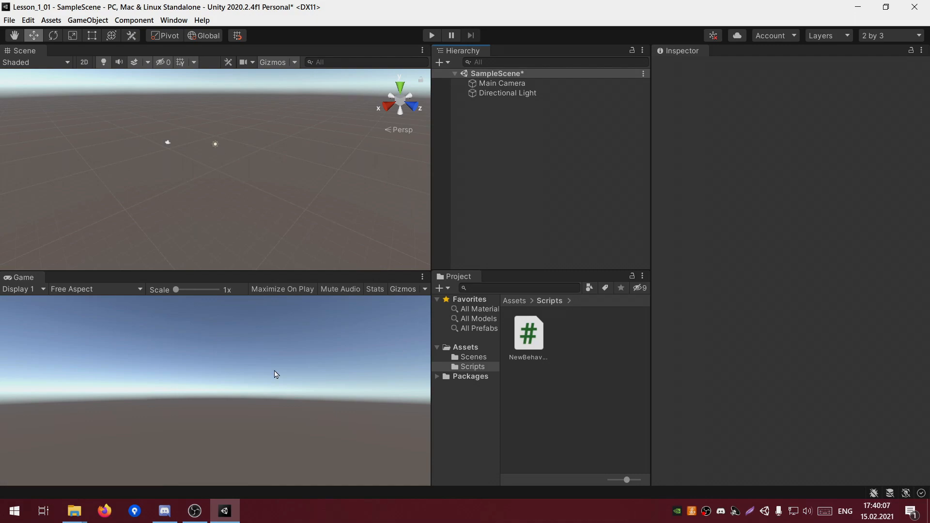
Add a 3D Cube to SampleScene and move it to about X 1.99, Y 2.53, Z 3.18.
{"action": "right_click", "coordinate": [488, 119]}
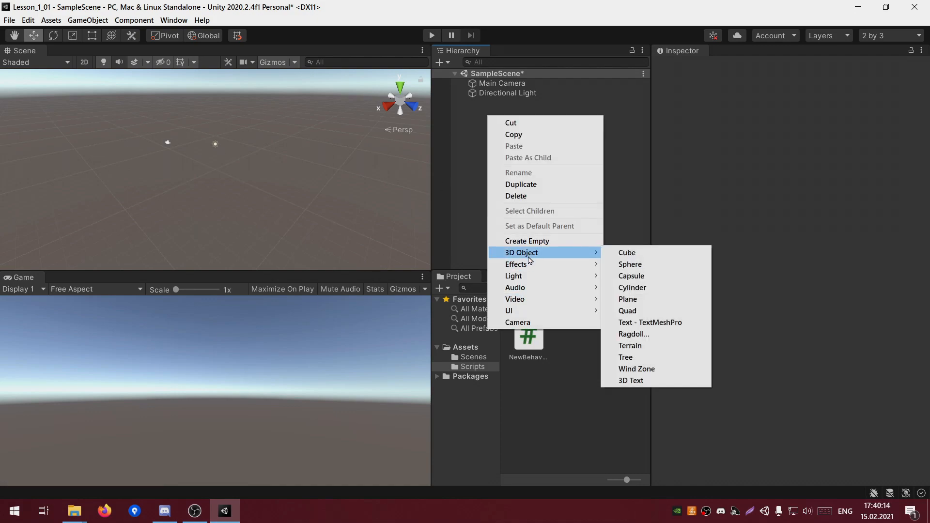
{"action": "left_click", "coordinate": [626, 252]}
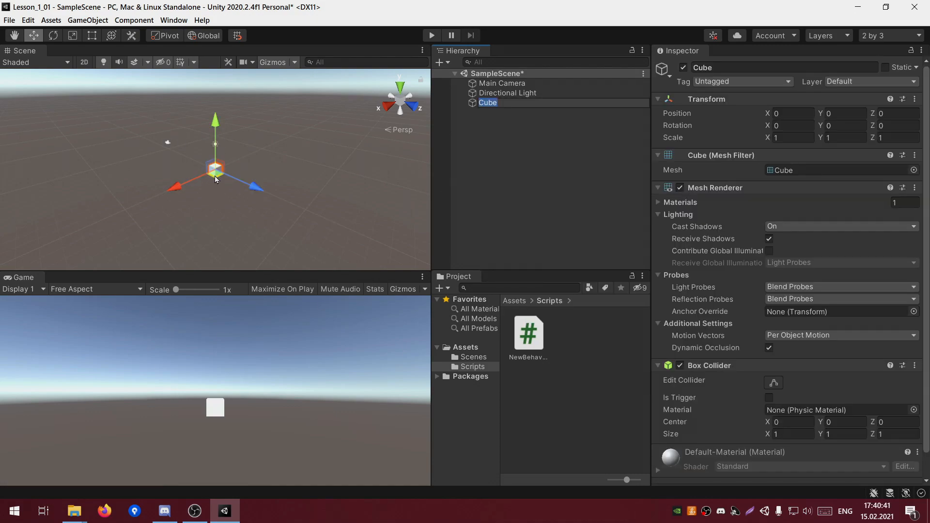
{"action": "mouse_move", "coordinate": [214, 176]}
{"action": "left_mouse_down"}
{"action": "mouse_move", "coordinate": [248, 188]}
{"action": "mouse_move", "coordinate": [211, 173]}
{"action": "mouse_move", "coordinate": [210, 185]}
{"action": "mouse_move", "coordinate": [220, 144]}
{"action": "mouse_move", "coordinate": [183, 155]}
{"action": "mouse_move", "coordinate": [210, 169]}
{"action": "left_mouse_up"}
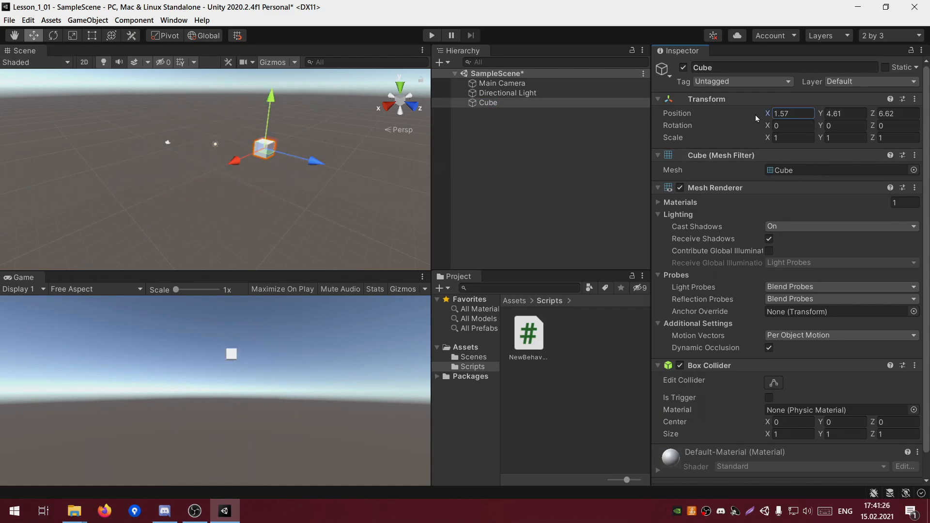
{"action": "left_click_drag", "start_coordinate": [767, 113], "coordinate": [823, 120]}
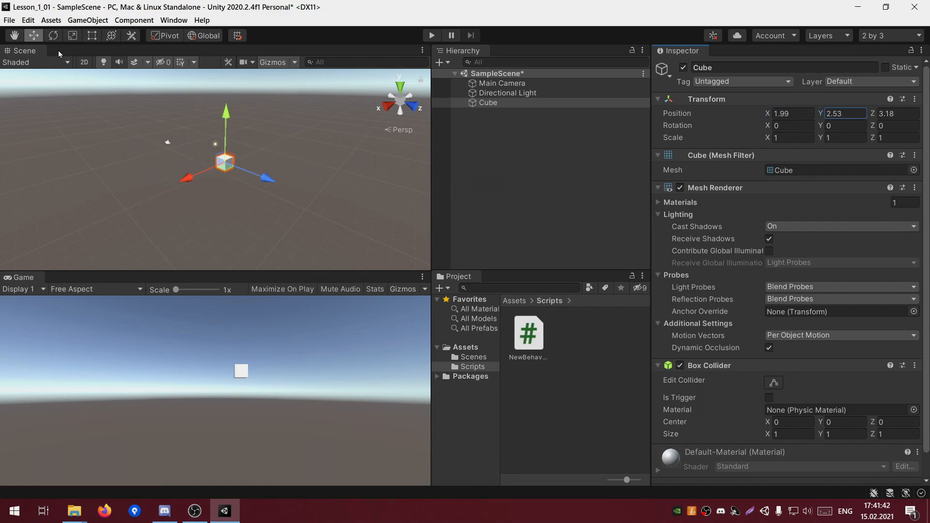
Rotate the cube to about 31.6, 47.5, 32.7 and stretch it along its Y and X axes with the Scale tool.
{"action": "left_click", "coordinate": [53, 36]}
{"action": "left_click_drag", "start_coordinate": [194, 204], "coordinate": [145, 184]}
{"action": "left_click", "coordinate": [72, 35]}
{"action": "left_click_drag", "start_coordinate": [258, 134], "coordinate": [335, 102]}
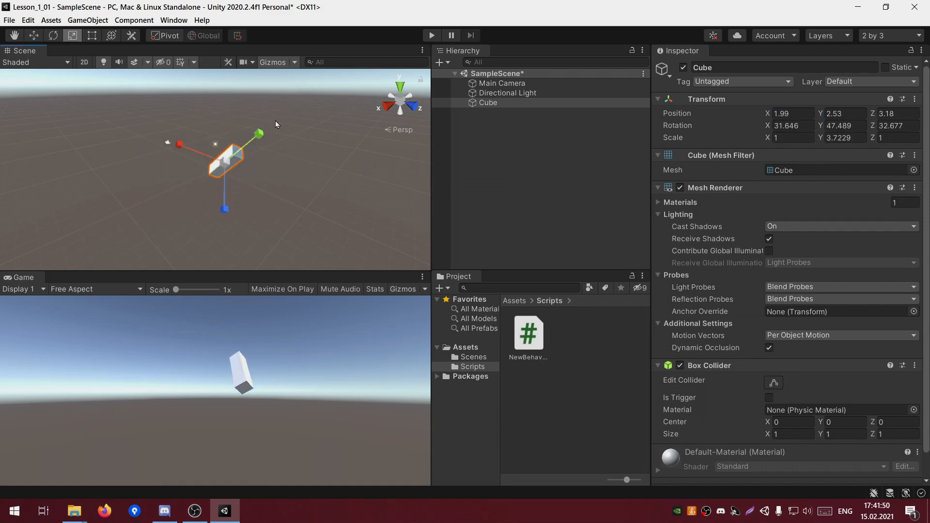
{"action": "left_click_drag", "start_coordinate": [179, 144], "coordinate": [116, 122]}
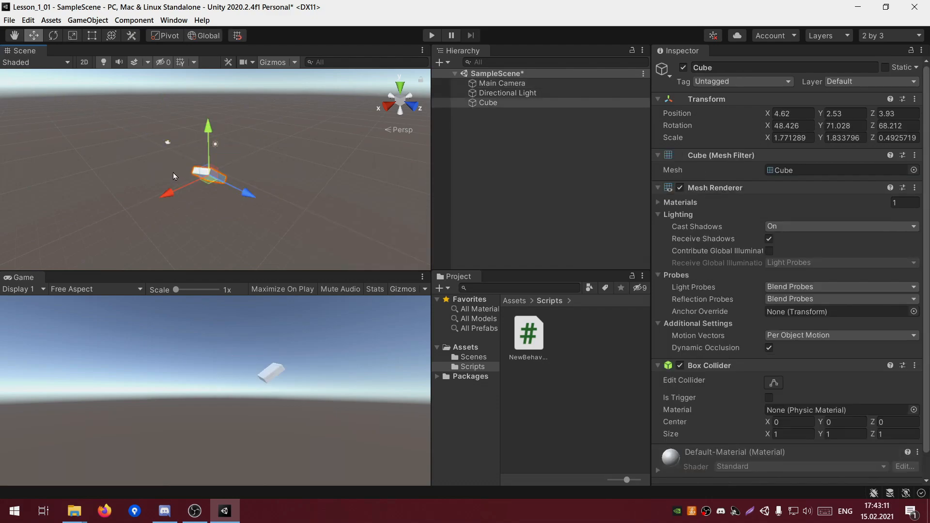
{"action": "key", "text": "e"}
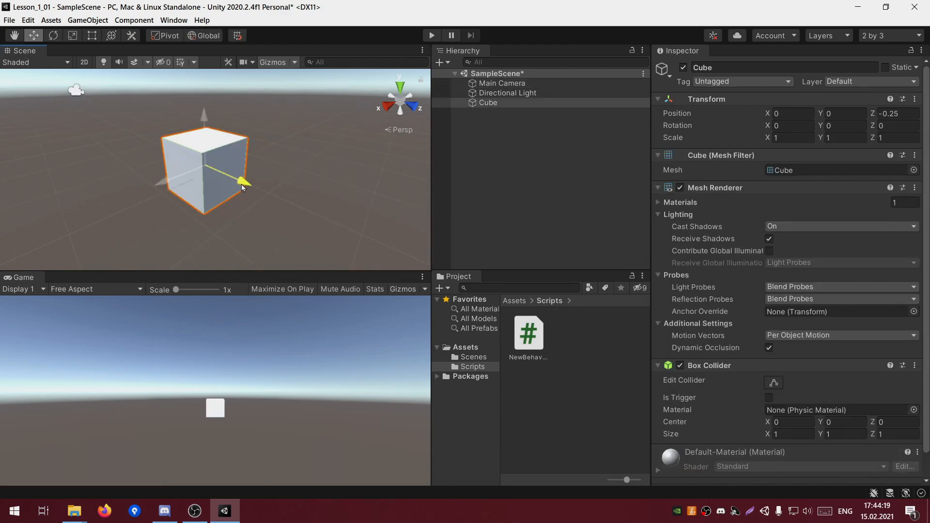
Move the cube to -0.25 along Z in snap increments and rotate it to 45 degrees about Z.
{"action": "left_click_drag", "start_coordinate": [241, 184], "coordinate": [235, 202]}
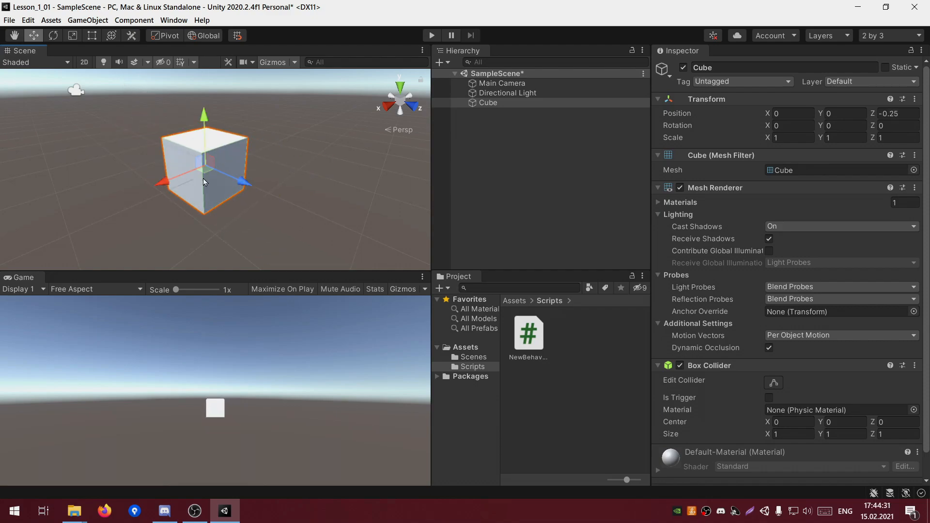
{"action": "key", "text": "e"}
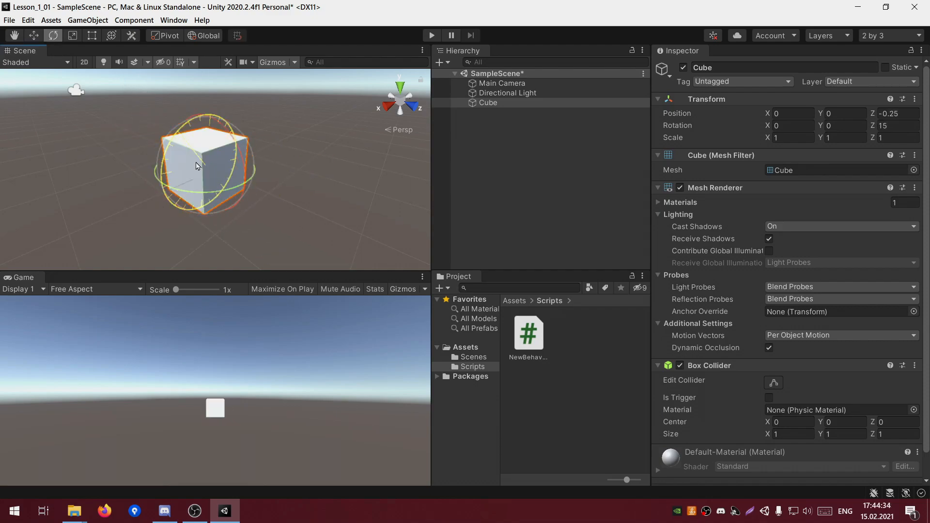
{"action": "left_click_drag", "start_coordinate": [196, 166], "coordinate": [266, 100]}
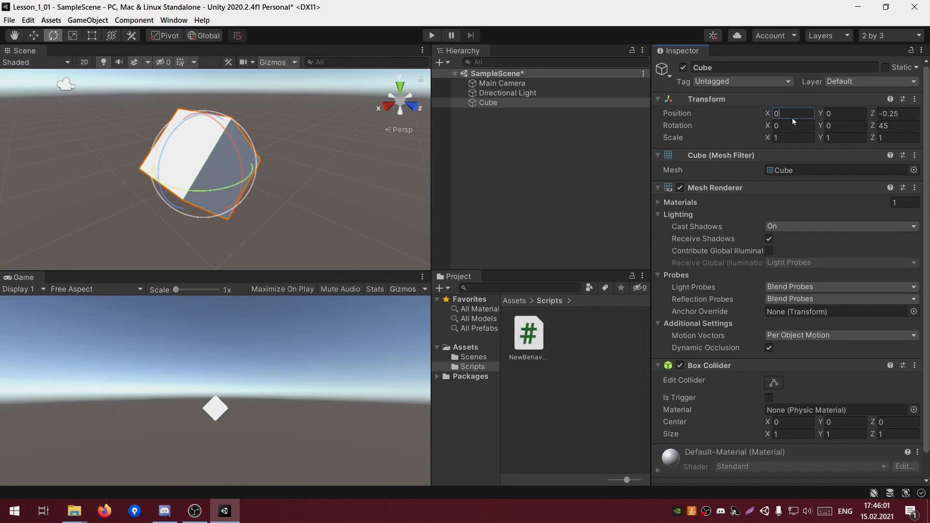
Add a 3D Plane to SampleScene.
{"action": "right_click", "coordinate": [474, 144]}
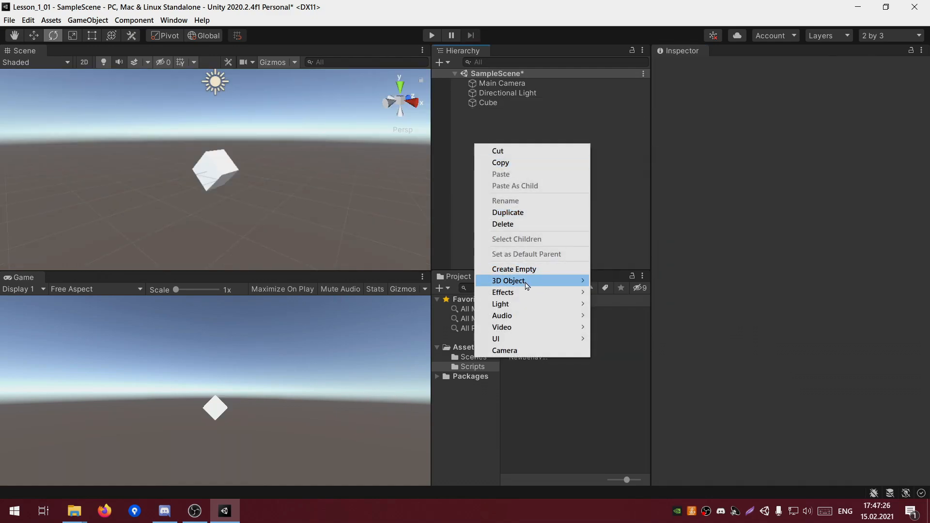
{"action": "mouse_move", "coordinate": [528, 282]}
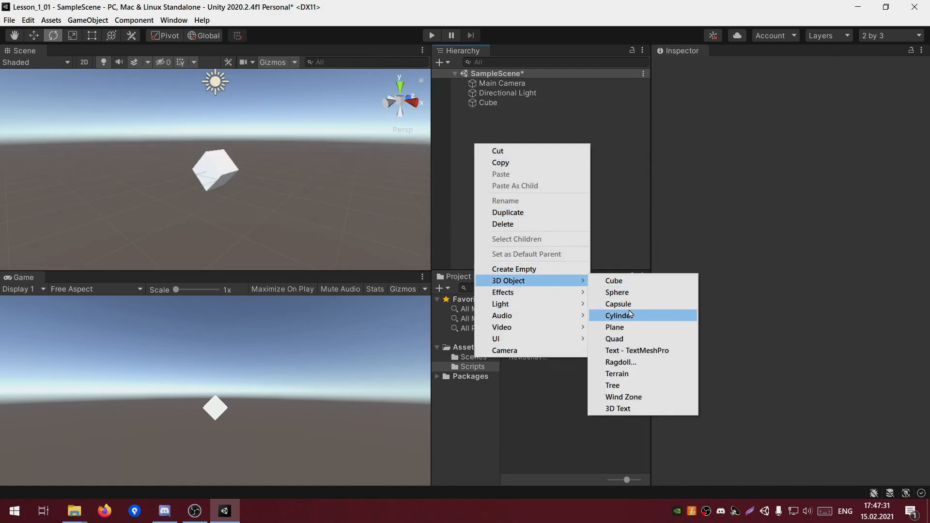
{"action": "left_click", "coordinate": [622, 328]}
Duplicate the cube four times in the Hierarchy.
{"action": "left_click", "coordinate": [460, 103]}
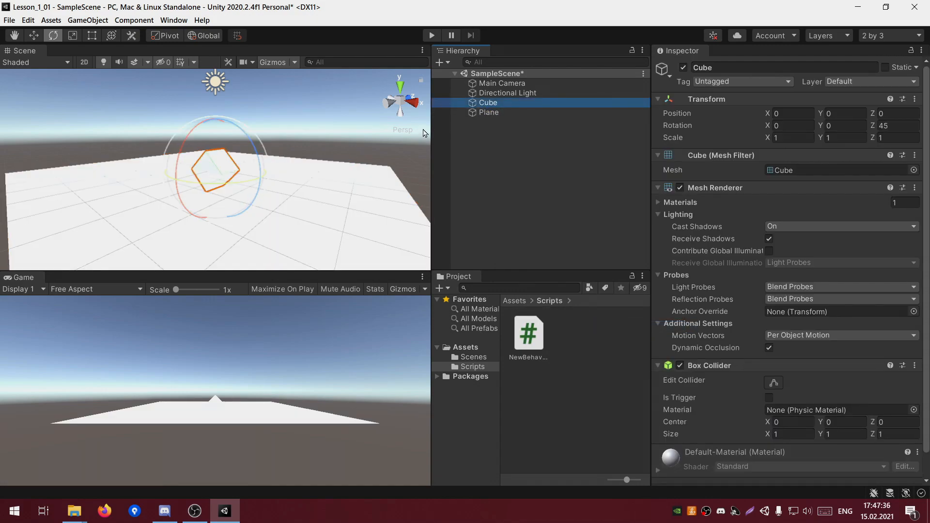
{"action": "key", "text": "ctrl+d"}
{"action": "key", "text": "ctrl+d"}
{"action": "key", "text": "ctrl+d"}
{"action": "key", "text": "ctrl+d"}
{"action": "left_click", "coordinate": [474, 125], "text": "shift"}
Shift Cube (4) across the plane and move Cube (3) to about X -0.29, Y 0.6, Z -2.41.
{"action": "left_click", "coordinate": [489, 151]}
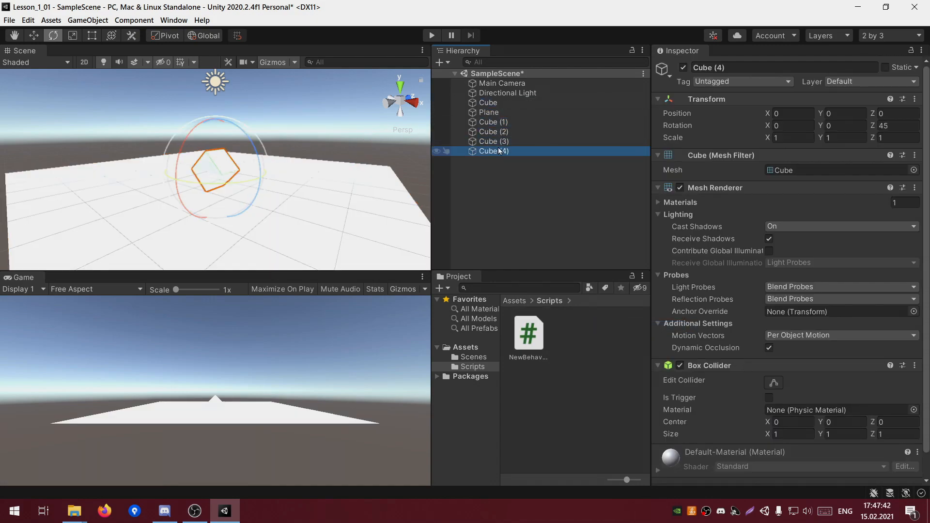
{"action": "left_click", "coordinate": [34, 35]}
{"action": "left_click_drag", "start_coordinate": [221, 174], "coordinate": [154, 188]}
{"action": "left_click", "coordinate": [493, 141]}
{"action": "middle_click_drag", "start_coordinate": [203, 201], "coordinate": [197, 168]}
{"action": "left_click_drag", "start_coordinate": [159, 112], "coordinate": [159, 89]}
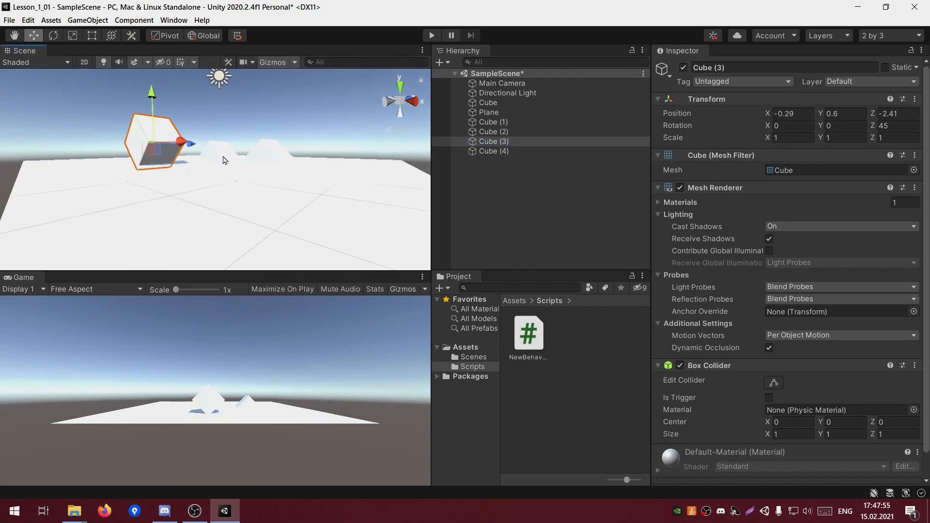
Lift two of the other cubes higher above the plane and shift a third cube across it.
{"action": "left_click", "coordinate": [224, 158]}
{"action": "left_click_drag", "start_coordinate": [218, 107], "coordinate": [217, 61]}
{"action": "left_click", "coordinate": [270, 151]}
{"action": "left_click_drag", "start_coordinate": [270, 97], "coordinate": [270, 21]}
{"action": "left_click", "coordinate": [218, 162]}
{"action": "left_click_drag", "start_coordinate": [224, 155], "coordinate": [346, 112]}
Duplicate one of the cubes on the plane twice and offset the copies to form a row.
{"action": "middle_click_drag", "start_coordinate": [358, 155], "coordinate": [310, 213]}
{"action": "right_click_drag", "start_coordinate": [310, 214], "coordinate": [232, 237]}
{"action": "middle_click_drag", "start_coordinate": [318, 145], "coordinate": [265, 151]}
{"action": "left_click", "coordinate": [265, 150]}
{"action": "key", "text": "ctrl+d"}
{"action": "key", "text": "ctrl+d"}
{"action": "left_click", "coordinate": [247, 153]}
{"action": "left_click_drag", "start_coordinate": [257, 126], "coordinate": [236, 114]}
{"action": "left_click", "coordinate": [501, 152]}
{"action": "left_click", "coordinate": [500, 170]}
{"action": "left_click", "coordinate": [311, 110]}
Move the original Cube to about X -0.84, Y 2.74 and raise the front cube out of the plane.
{"action": "left_click", "coordinate": [204, 187]}
{"action": "left_click_drag", "start_coordinate": [201, 144], "coordinate": [183, 85]}
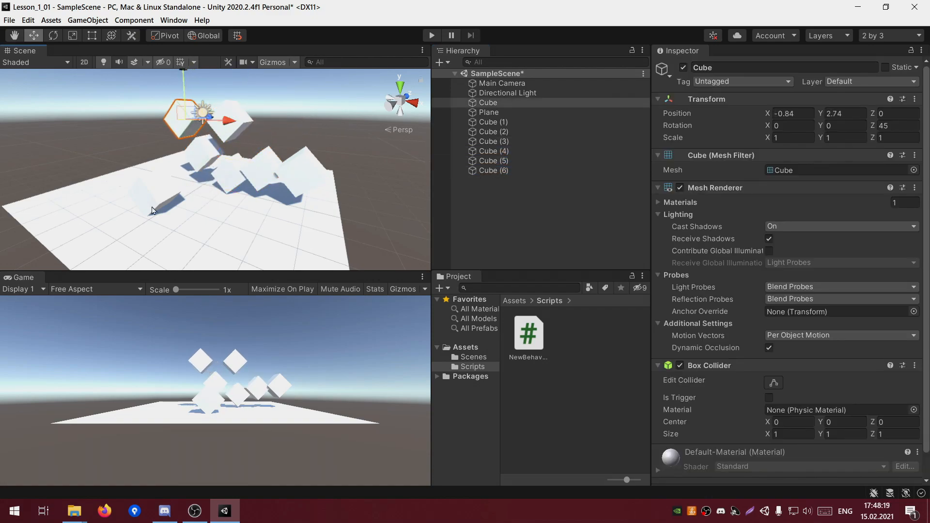
{"action": "left_click", "coordinate": [161, 192]}
{"action": "left_click_drag", "start_coordinate": [162, 196], "coordinate": [157, 173]}
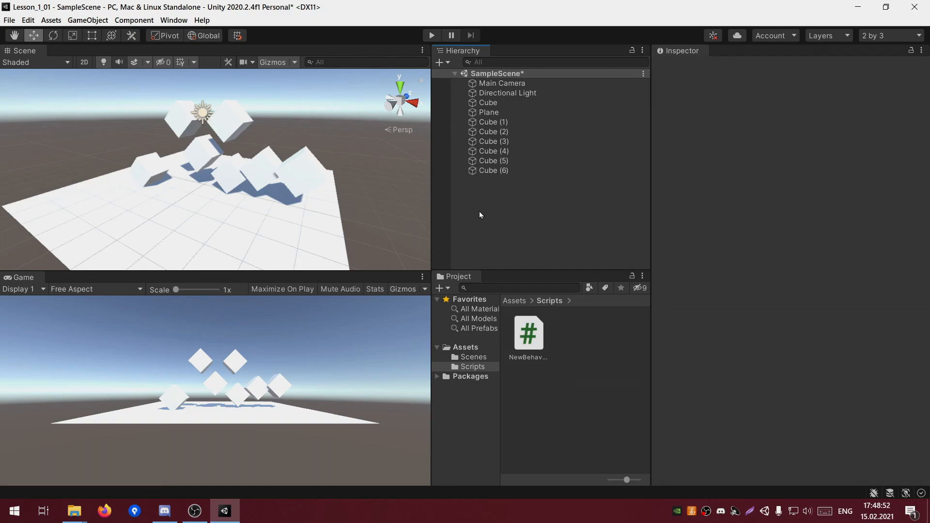
Create an empty GameObject and nest all seven cubes under it, leaving the Plane out.
{"action": "right_click", "coordinate": [486, 194]}
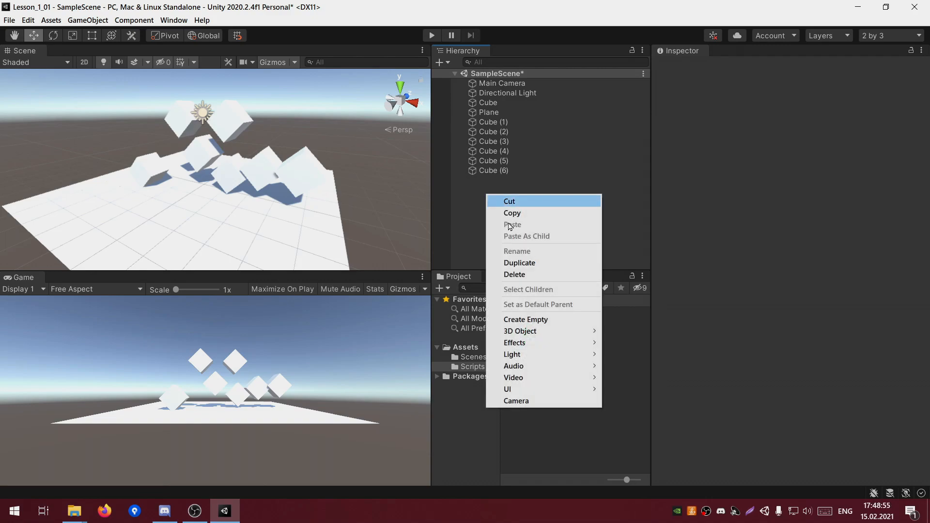
{"action": "left_click", "coordinate": [567, 322]}
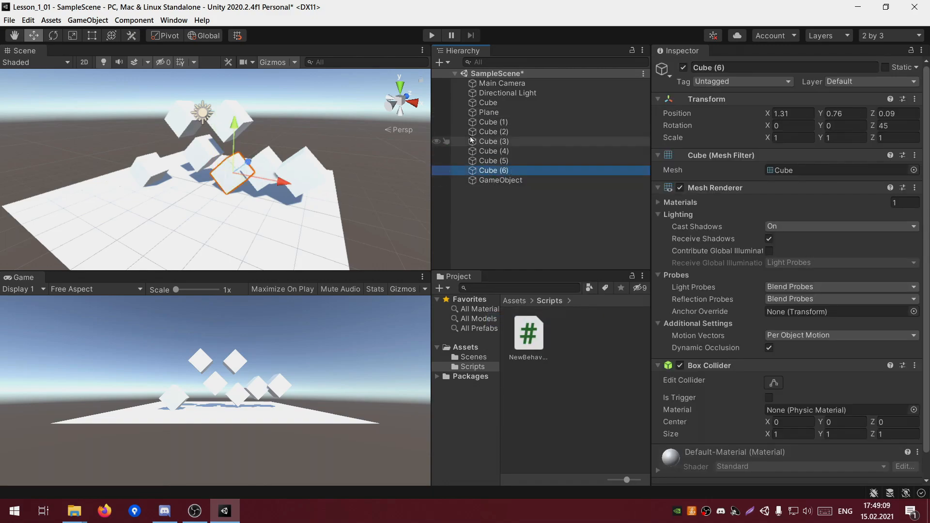
{"action": "left_click", "coordinate": [482, 102], "text": "shift"}
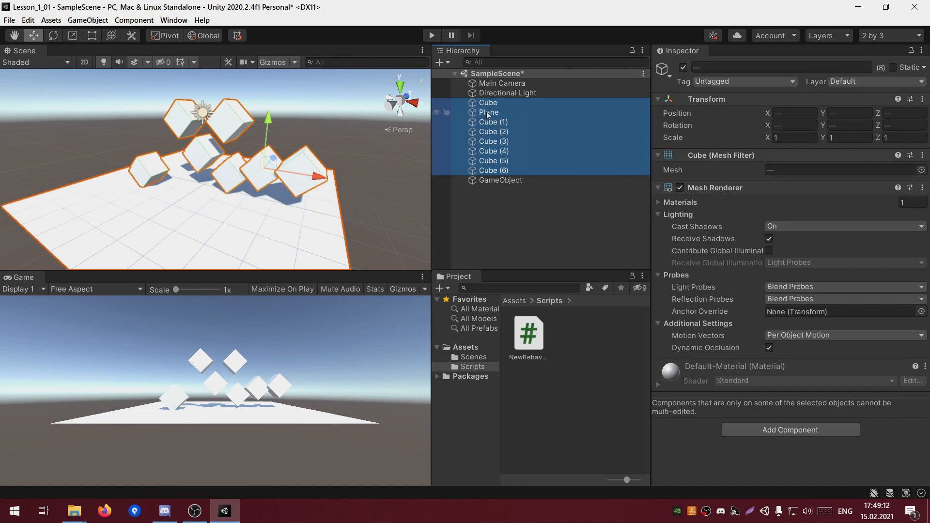
{"action": "left_click", "coordinate": [486, 112], "text": "ctrl"}
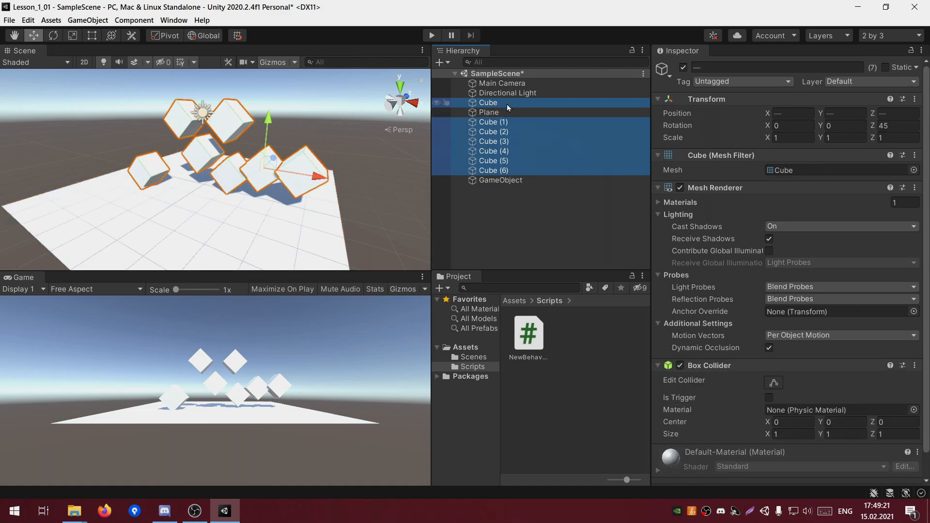
{"action": "left_click_drag", "start_coordinate": [508, 107], "coordinate": [502, 180]}
Rename the empty parent object of the cubes as Cubes.
{"action": "left_click", "coordinate": [503, 113]}
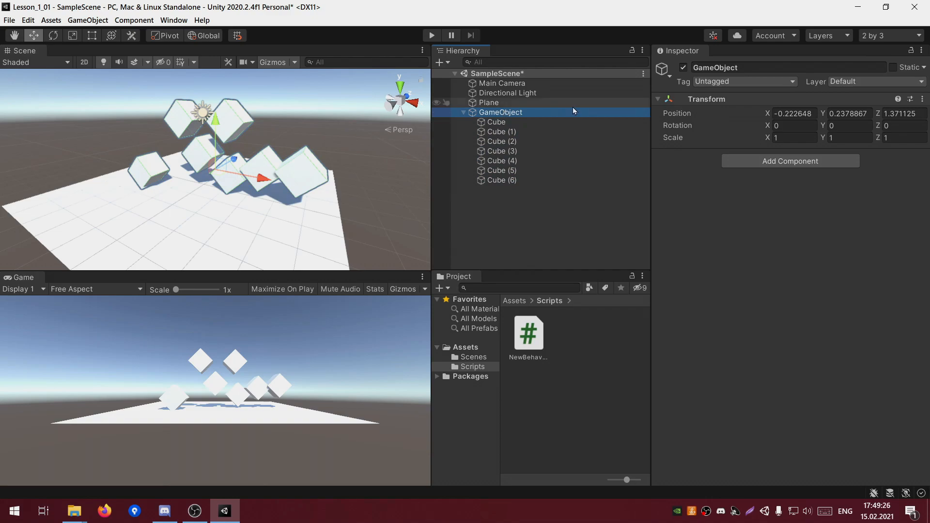
{"action": "key", "text": "F2"}
{"action": "type", "text": "Cub"}
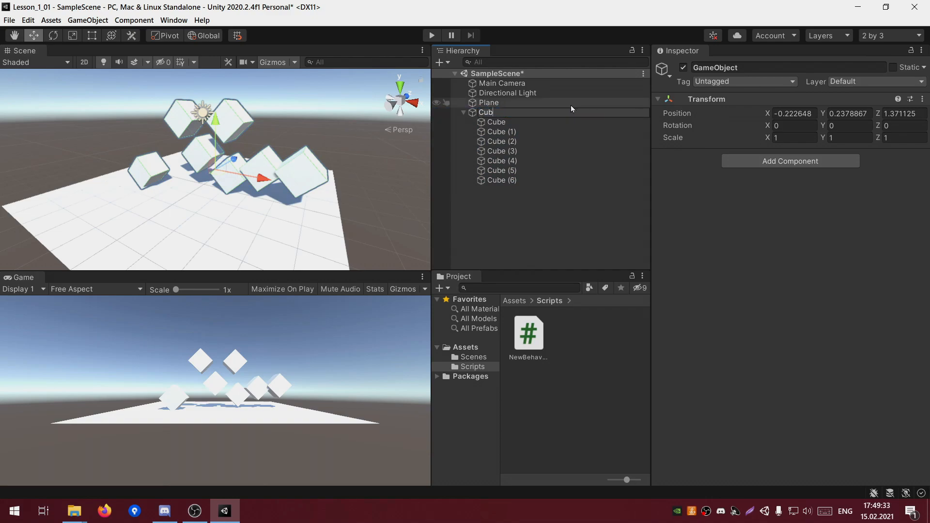
{"action": "type", "text": "es"}
{"action": "key", "text": "Return"}
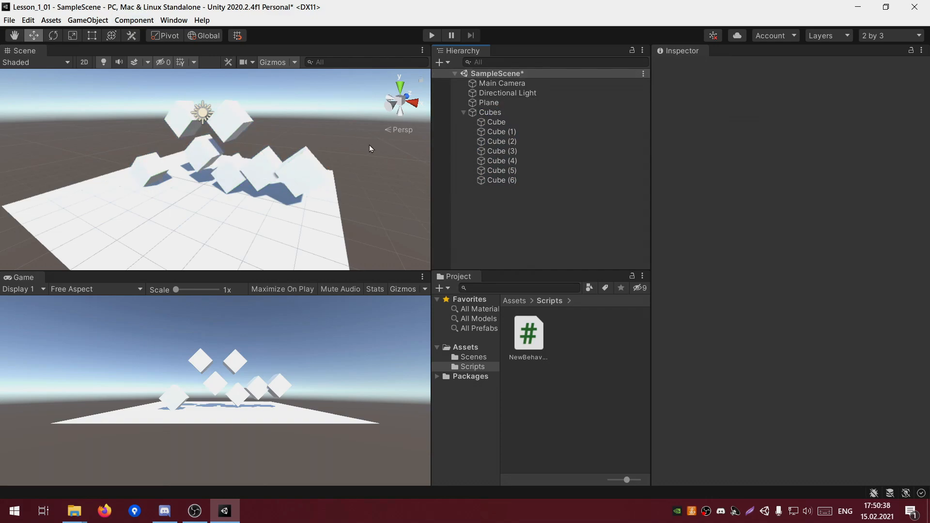
Save SampleScene.
{"action": "key", "text": "ctrl+s"}
{"action": "left_click", "coordinate": [9, 21]}
{"action": "key", "text": "Escape"}
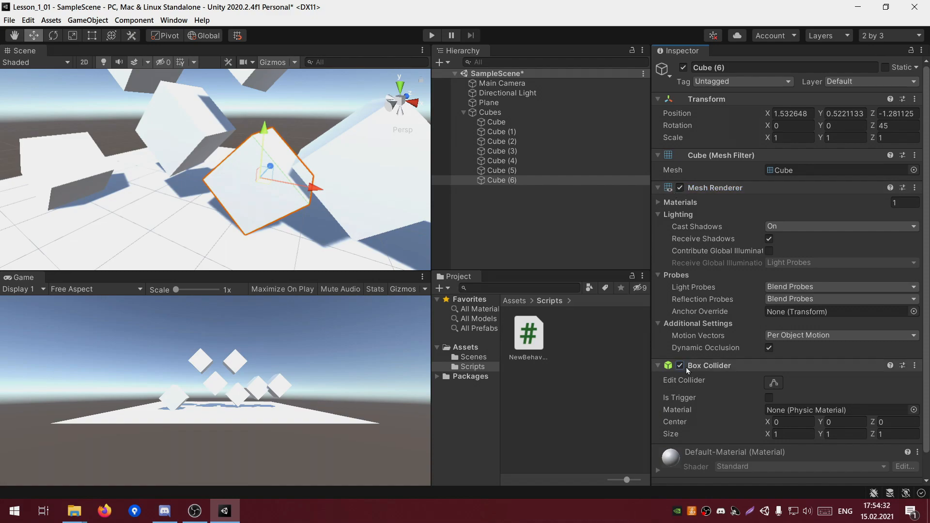
Toggle Cube (6)'s Mesh Renderer, Main Camera's Camera component and Directional Light's Light component off and back on.
{"action": "left_click", "coordinate": [680, 188]}
{"action": "left_click", "coordinate": [681, 188]}
{"action": "left_click", "coordinate": [501, 83]}
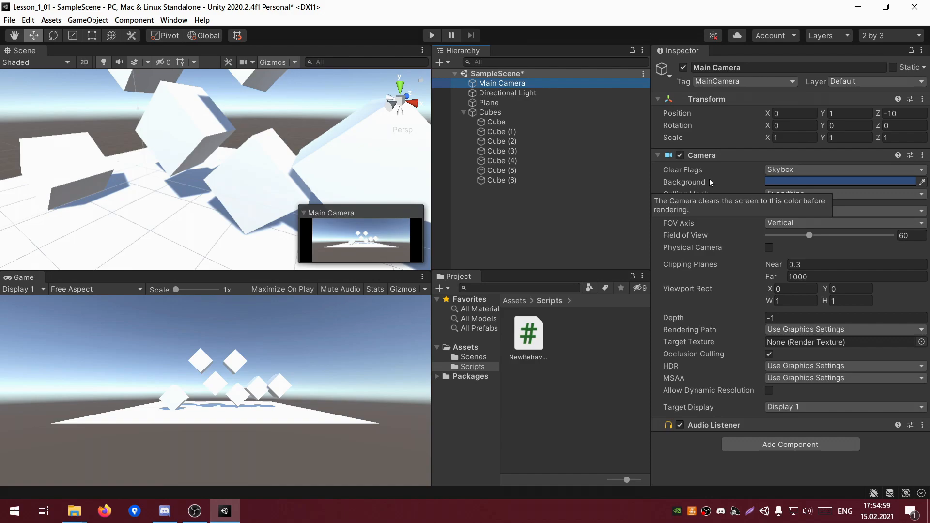
{"action": "left_click", "coordinate": [680, 155]}
{"action": "left_click", "coordinate": [508, 93]}
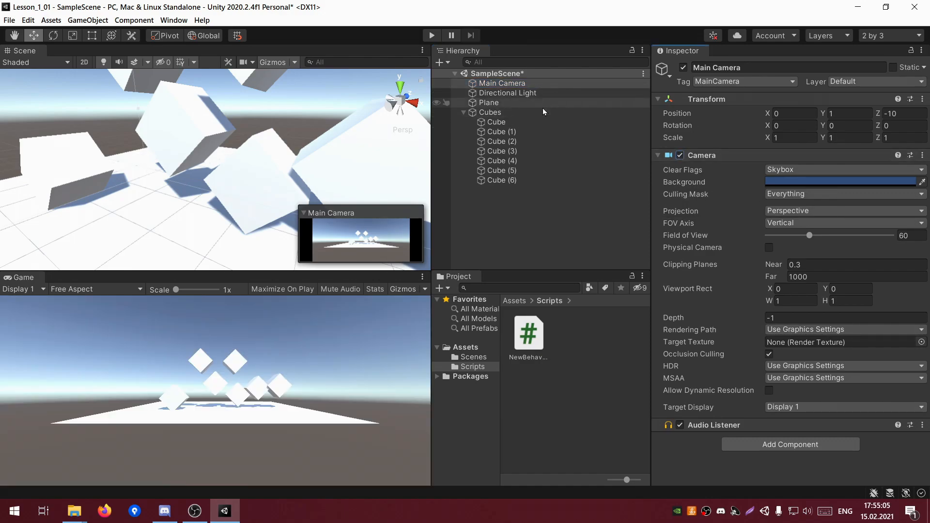
{"action": "left_click", "coordinate": [679, 156]}
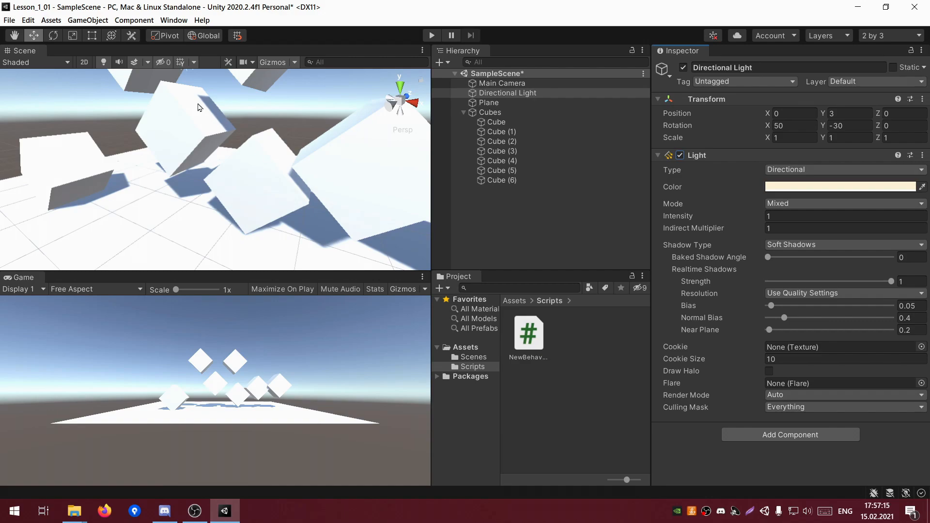
Switch the Scene view to 2D and back to 3D, and orbit around to the far side of the cubes.
{"action": "left_click", "coordinate": [84, 62]}
{"action": "left_click", "coordinate": [84, 62]}
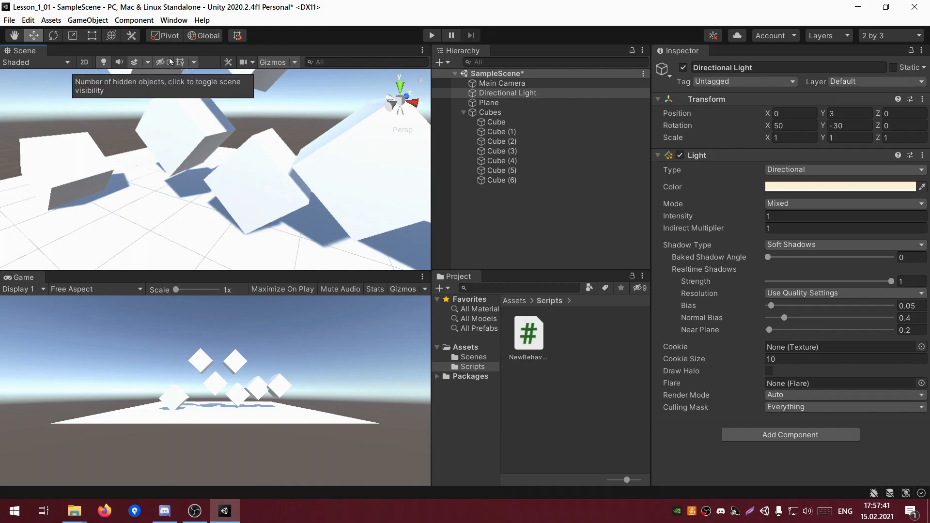
{"action": "right_click_drag", "start_coordinate": [88, 185], "coordinate": [705, 147]}
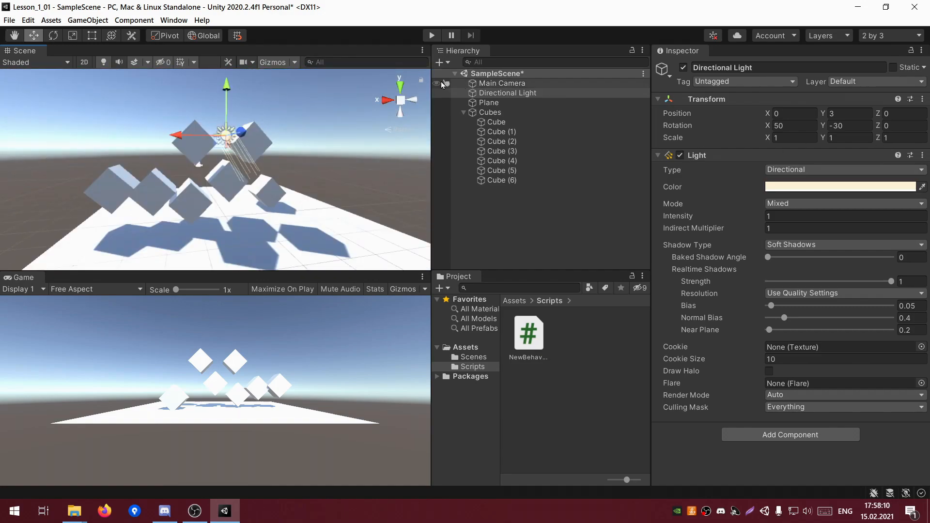
Hide Main Camera, Directional Light, Plane and the Cubes group in the Scene view and show them again.
{"action": "left_click_drag", "start_coordinate": [437, 87], "coordinate": [437, 113]}
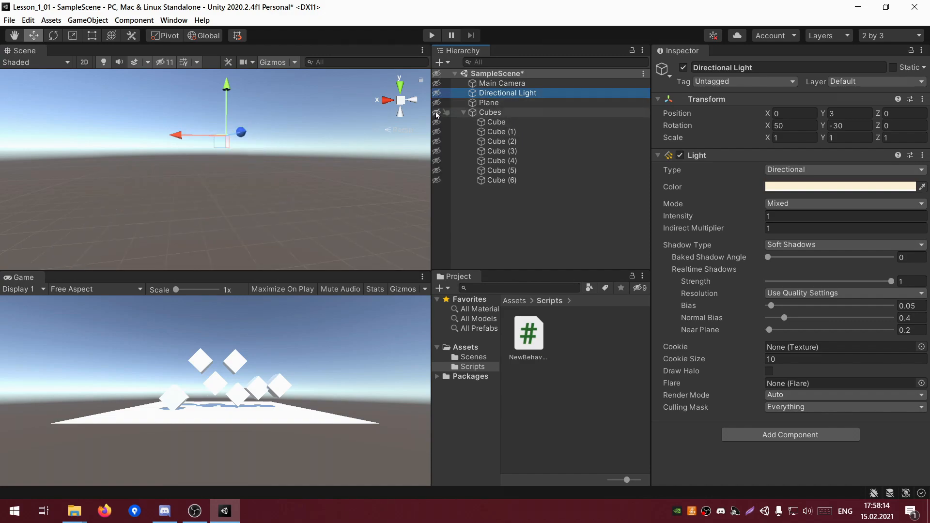
{"action": "left_click", "coordinate": [437, 103]}
{"action": "left_click", "coordinate": [437, 93]}
{"action": "left_click", "coordinate": [437, 84]}
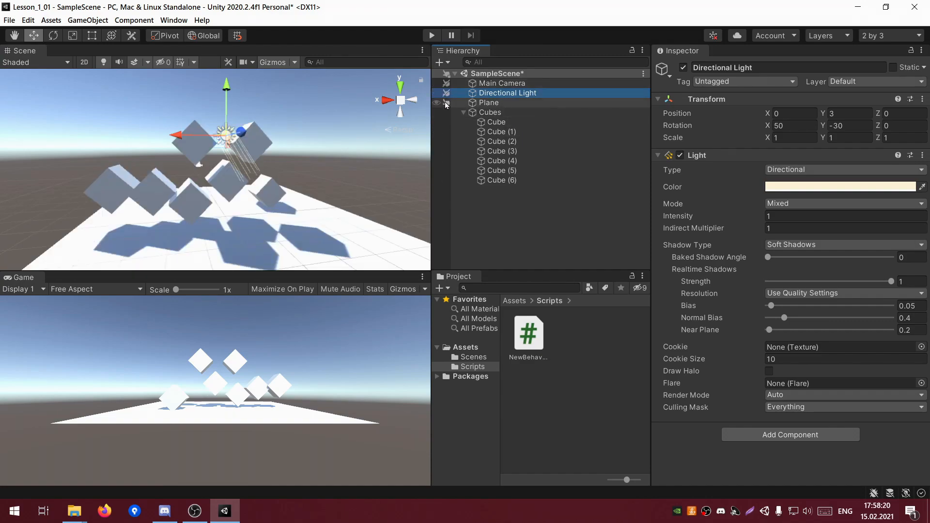
Disable scene picking for Cube, Cube (1) and Cube (2), test selecting cubes in the Scene view, and re-enable picking for the scene.
{"action": "left_click", "coordinate": [445, 121]}
{"action": "left_click", "coordinate": [446, 131]}
{"action": "left_click", "coordinate": [444, 142]}
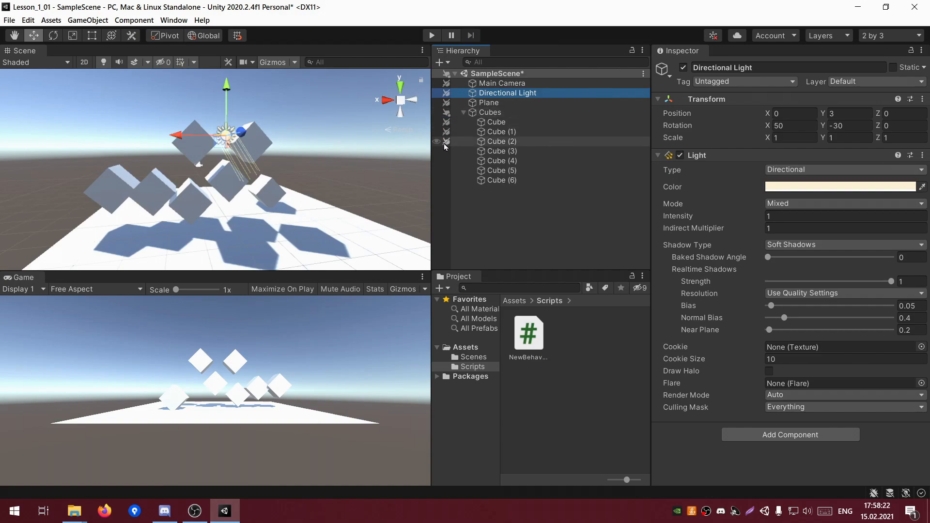
{"action": "left_click", "coordinate": [234, 187]}
{"action": "left_click", "coordinate": [193, 199]}
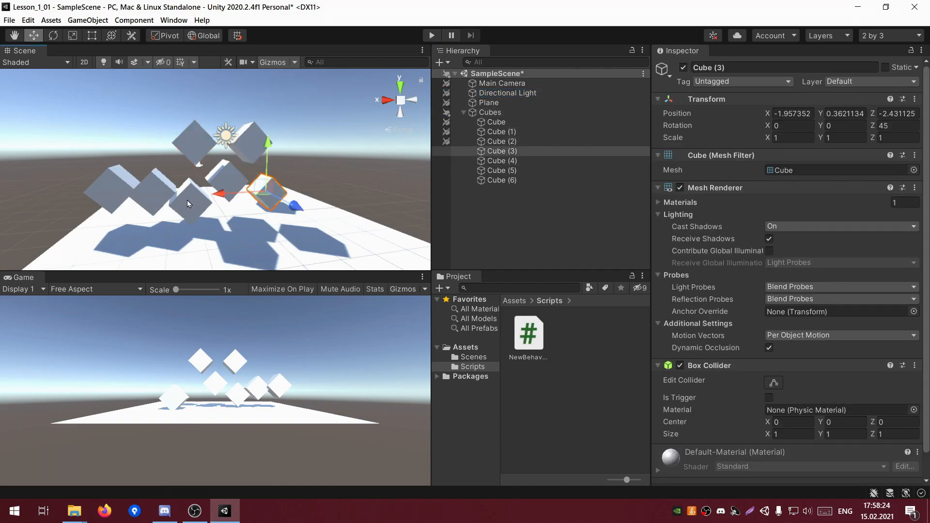
{"action": "left_click", "coordinate": [150, 191]}
{"action": "left_click", "coordinate": [447, 73]}
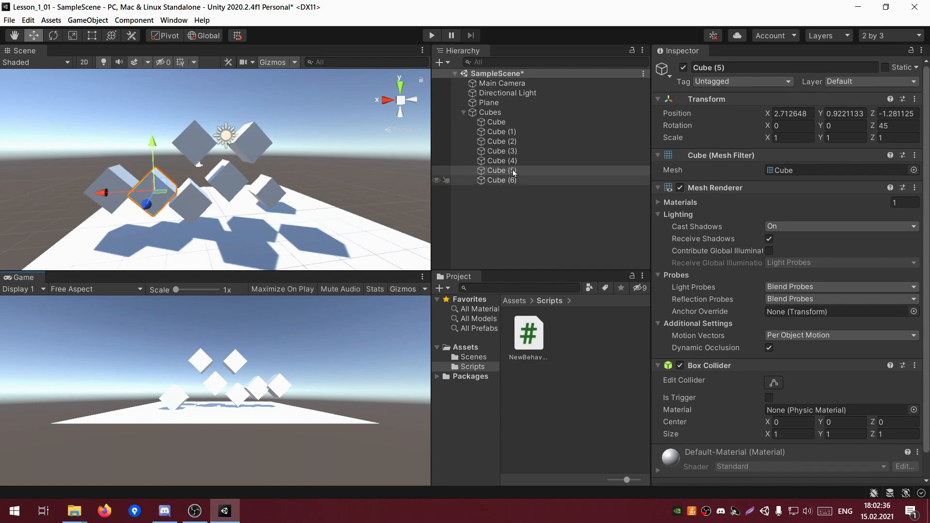
Raise and angle Main Camera so the Game view looks down on the cubes from the side.
{"action": "left_click", "coordinate": [505, 86]}
{"action": "left_click_drag", "start_coordinate": [199, 125], "coordinate": [198, 108]}
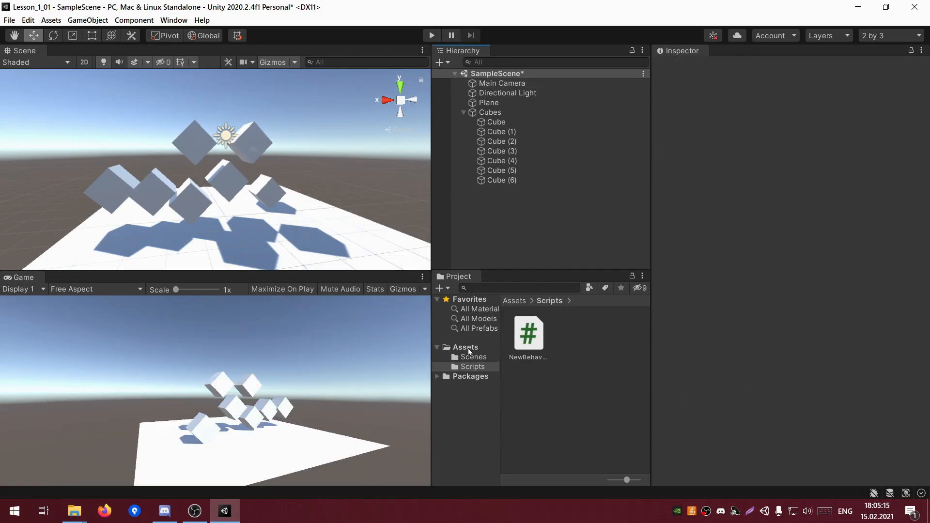
Create a folder named Materials inside the Assets folder.
{"action": "left_click", "coordinate": [468, 347]}
{"action": "right_click", "coordinate": [547, 390]}
{"action": "mouse_move", "coordinate": [625, 116]}
{"action": "left_click", "coordinate": [782, 114]}
{"action": "type", "text": "Marerials"}
{"action": "key", "text": "Return"}
Create a new material in the Materials folder and set its Albedo color to red.
{"action": "double_click", "coordinate": [528, 334]}
{"action": "right_click", "coordinate": [576, 382]}
{"action": "mouse_move", "coordinate": [600, 98]}
{"action": "left_click", "coordinate": [791, 278]}
{"action": "left_click", "coordinate": [778, 123]}
{"action": "mouse_move", "coordinate": [872, 191]}
{"action": "left_mouse_down"}
{"action": "mouse_move", "coordinate": [911, 185]}
{"action": "mouse_move", "coordinate": [874, 186]}
{"action": "left_mouse_up"}
{"action": "left_click", "coordinate": [913, 113]}
{"action": "left_click", "coordinate": [770, 125]}
{"action": "left_click", "coordinate": [903, 116]}
Apply the red material to all seven cubes in the Cubes group.
{"action": "left_click_drag", "start_coordinate": [525, 336], "coordinate": [494, 151]}
{"action": "left_click_drag", "start_coordinate": [528, 332], "coordinate": [502, 172]}
{"action": "left_click_drag", "start_coordinate": [528, 332], "coordinate": [493, 181]}
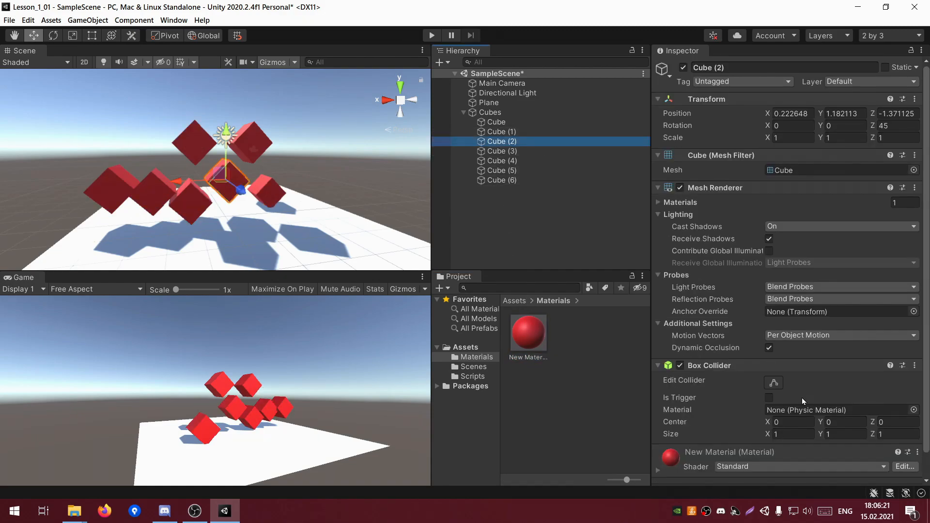
Rename the material as Red.
{"action": "scroll", "coordinate": [801, 397], "scroll_direction": "down", "scroll_amount": 1}
{"action": "left_click", "coordinate": [532, 332]}
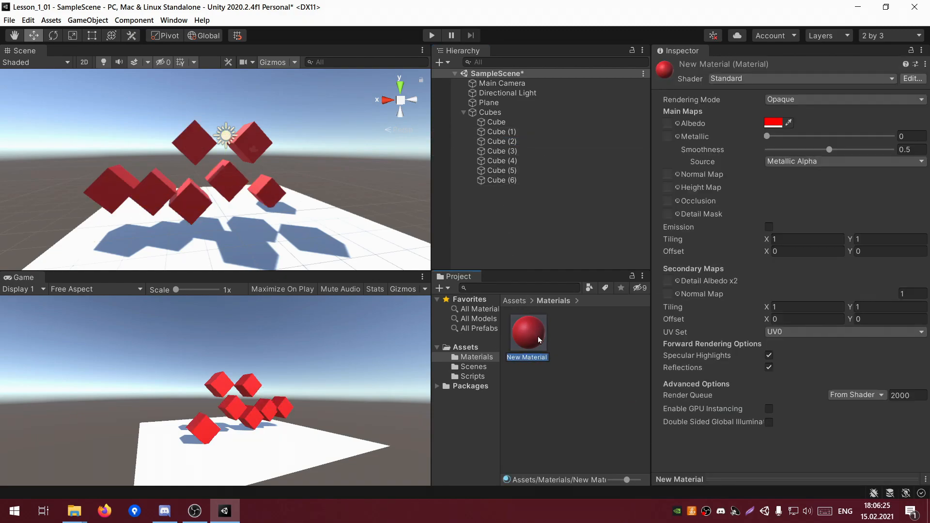
{"action": "key", "text": "Return"}
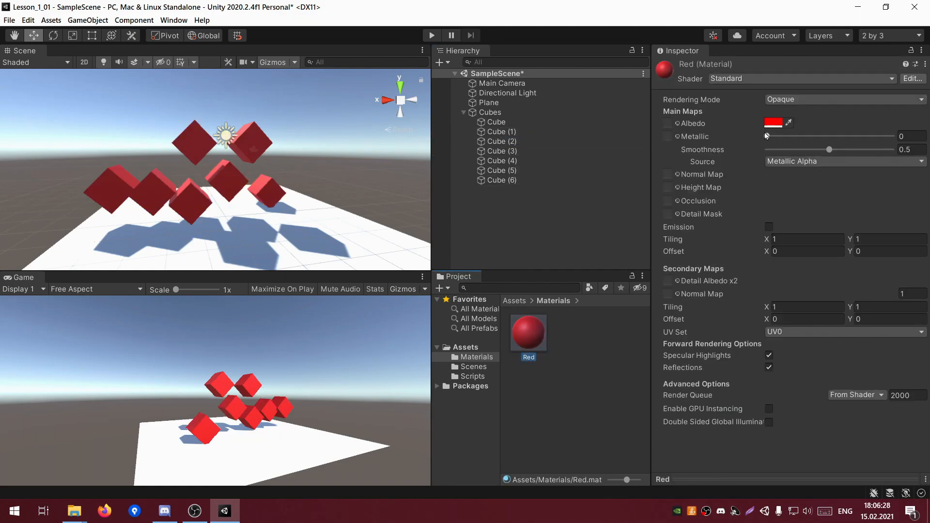
Try other Albedo colors on the red material through the material settings of Cube (3).
{"action": "left_click", "coordinate": [528, 151]}
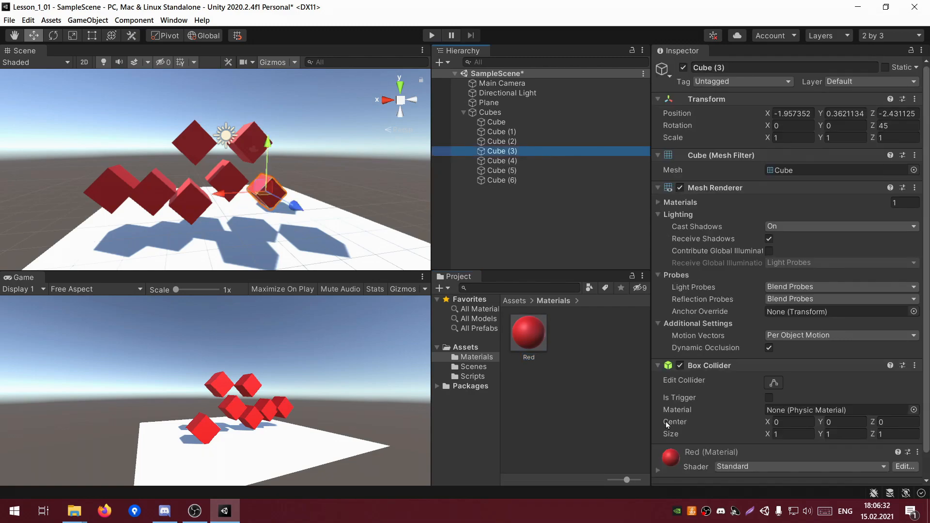
{"action": "scroll", "coordinate": [741, 308], "scroll_direction": "down", "scroll_amount": 10}
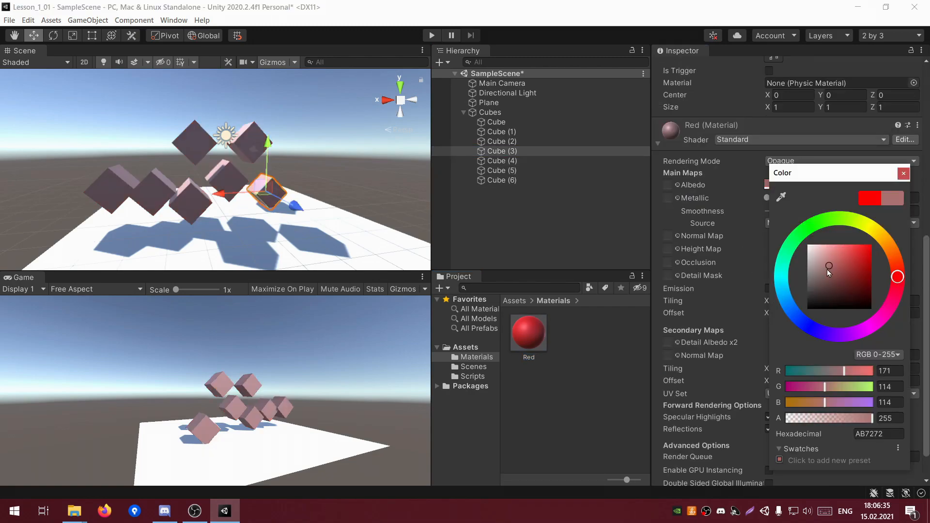
{"action": "left_click_drag", "start_coordinate": [847, 266], "coordinate": [900, 280]}
Create a material named Blue with a blue Albedo color in the Materials folder and apply it to three of the cubes.
{"action": "left_click", "coordinate": [576, 366]}
{"action": "right_click", "coordinate": [576, 366]}
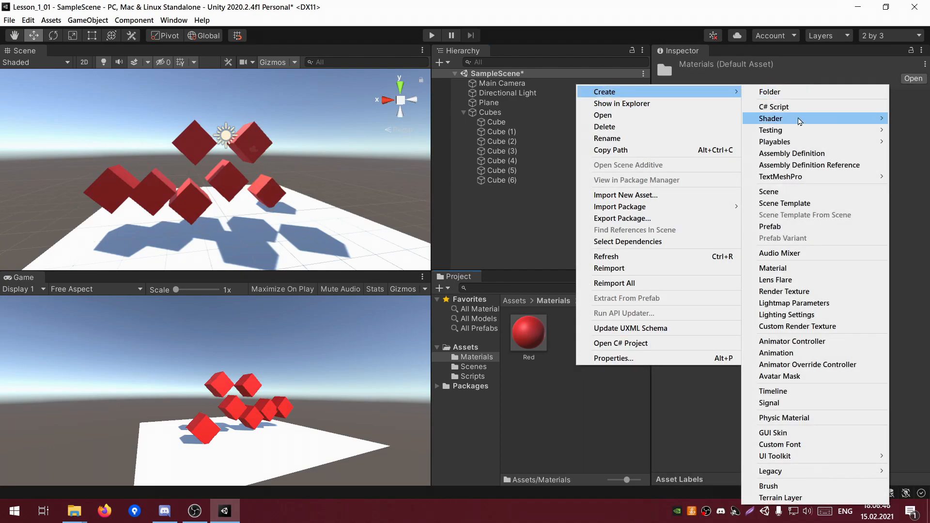
{"action": "left_click", "coordinate": [775, 268]}
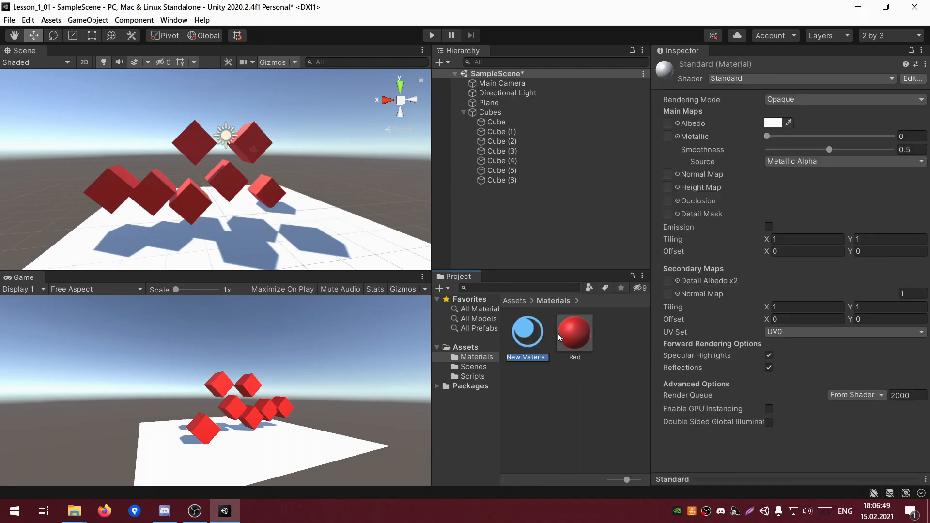
{"action": "type", "text": "Blue"}
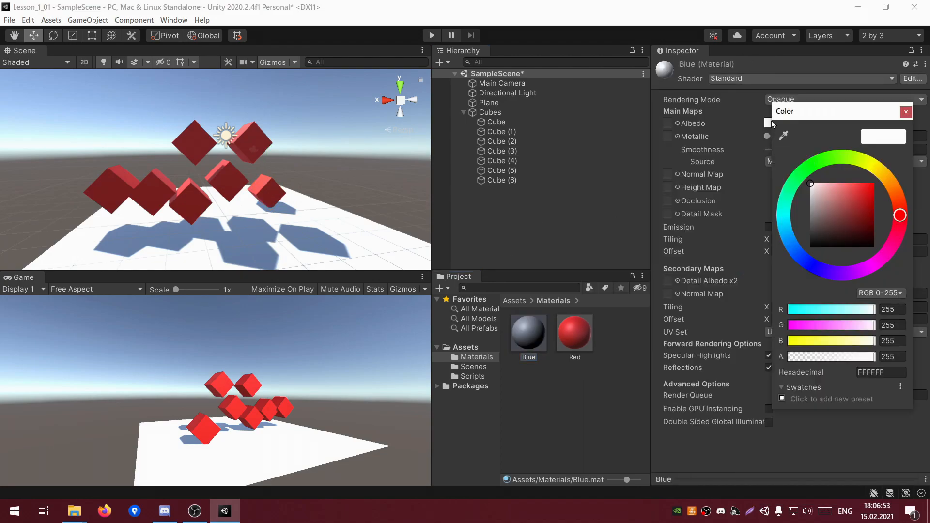
{"action": "left_click_drag", "start_coordinate": [823, 271], "coordinate": [804, 259]}
{"action": "left_click_drag", "start_coordinate": [528, 333], "coordinate": [497, 184]}
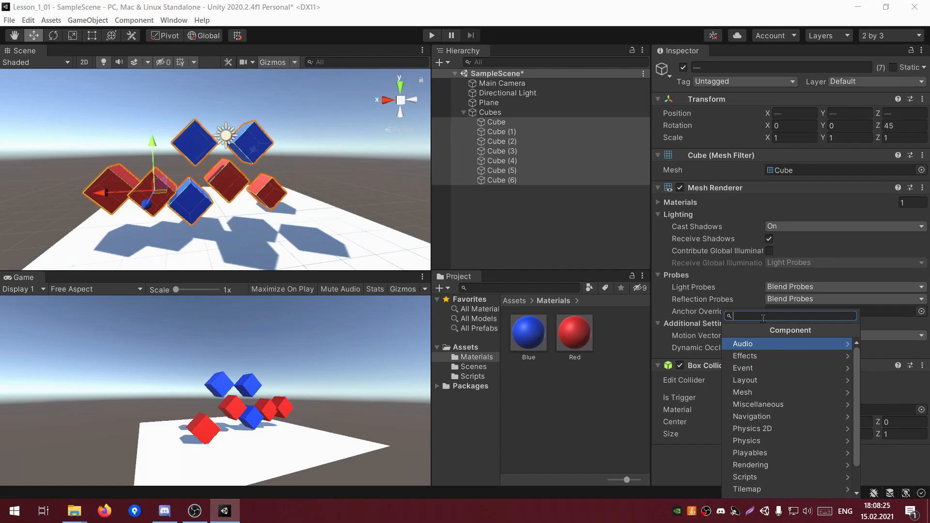
Add a Rigidbody component to all seven selected cubes.
{"action": "type", "text": "ri"}
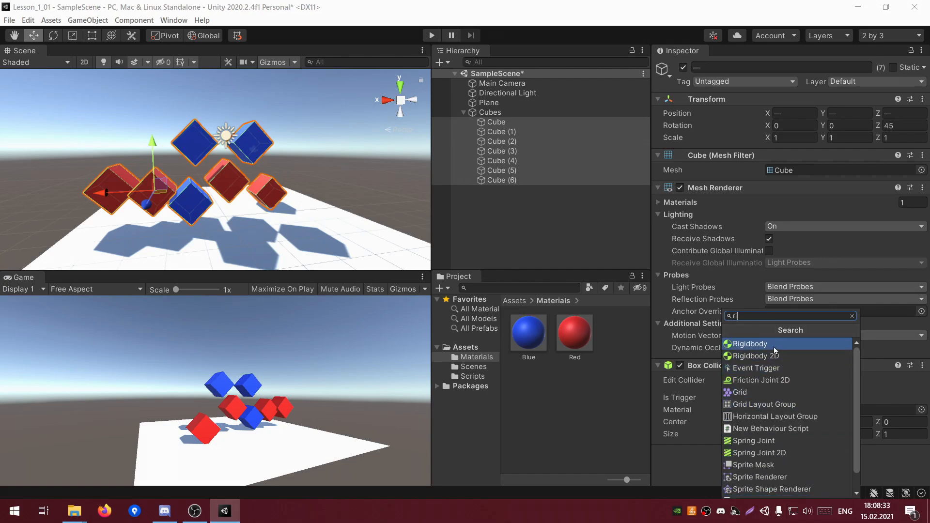
{"action": "left_click", "coordinate": [790, 345]}
{"action": "scroll", "coordinate": [777, 344], "scroll_direction": "down", "scroll_amount": 3}
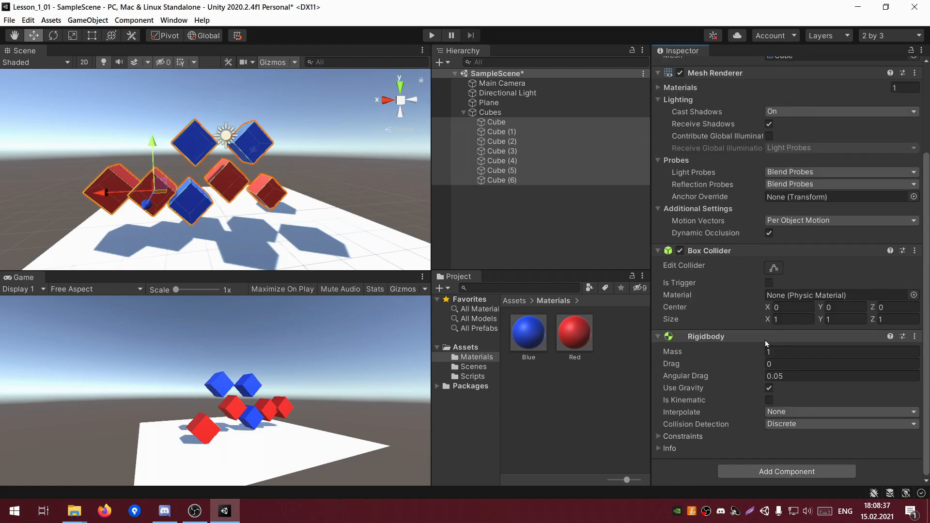
Browse the component categories that can be added to the cubes, examining the Event and Physics groups.
{"action": "left_click", "coordinate": [769, 473]}
{"action": "key", "text": "BackSpace"}
{"action": "key", "text": "BackSpace"}
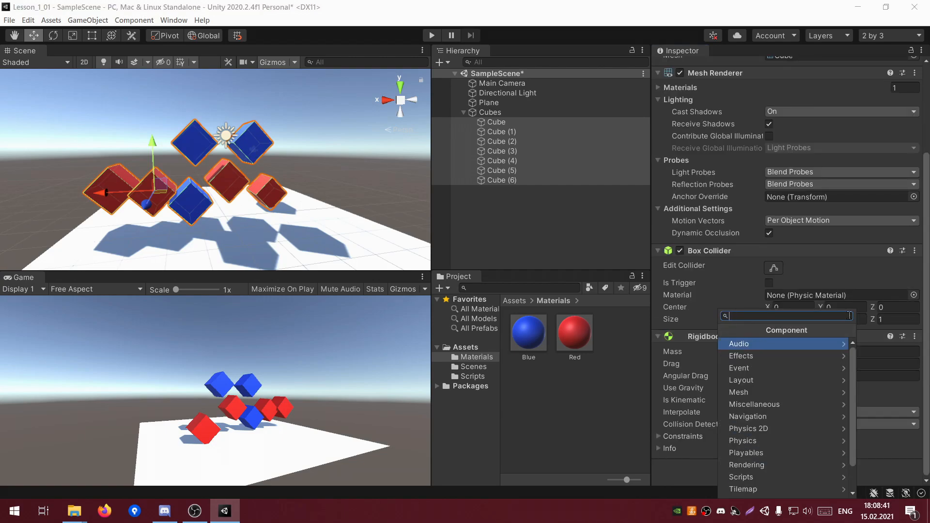
{"action": "left_click", "coordinate": [739, 368]}
{"action": "left_click", "coordinate": [727, 330]}
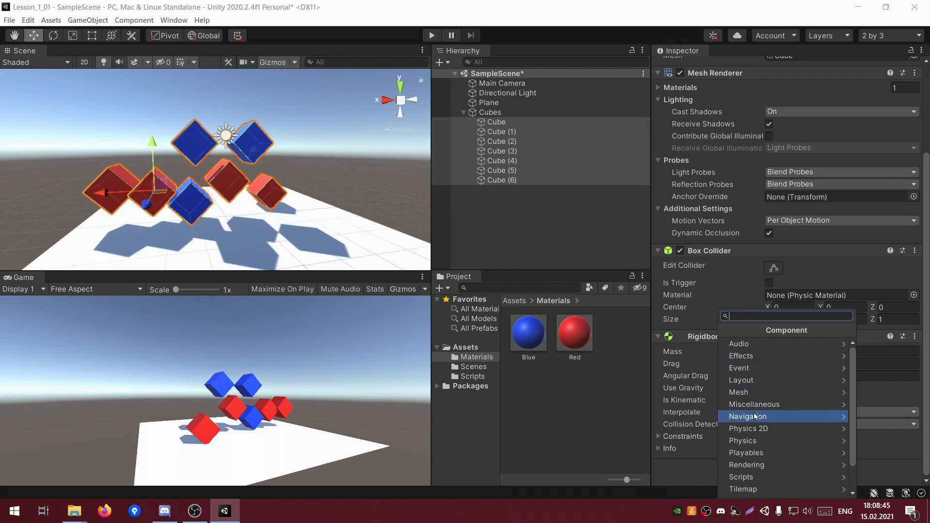
{"action": "left_click", "coordinate": [746, 441]}
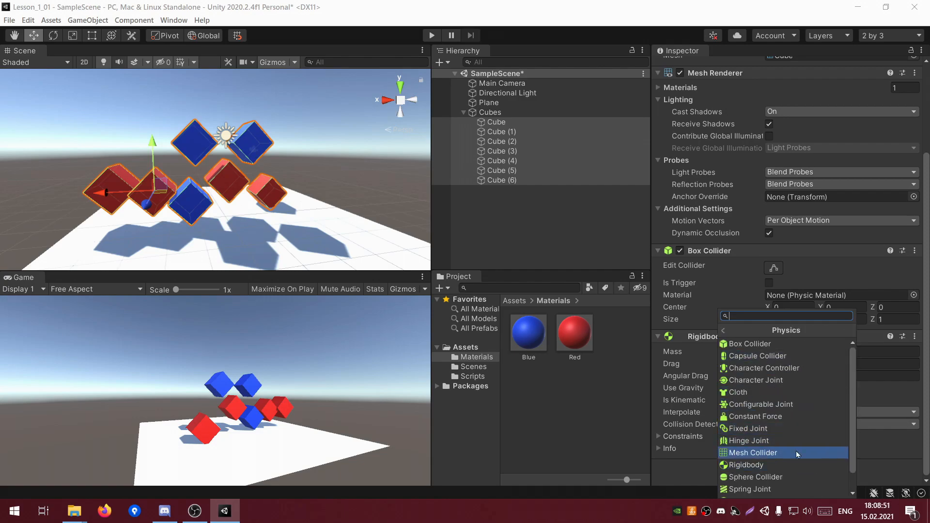
{"action": "key", "text": "Left"}
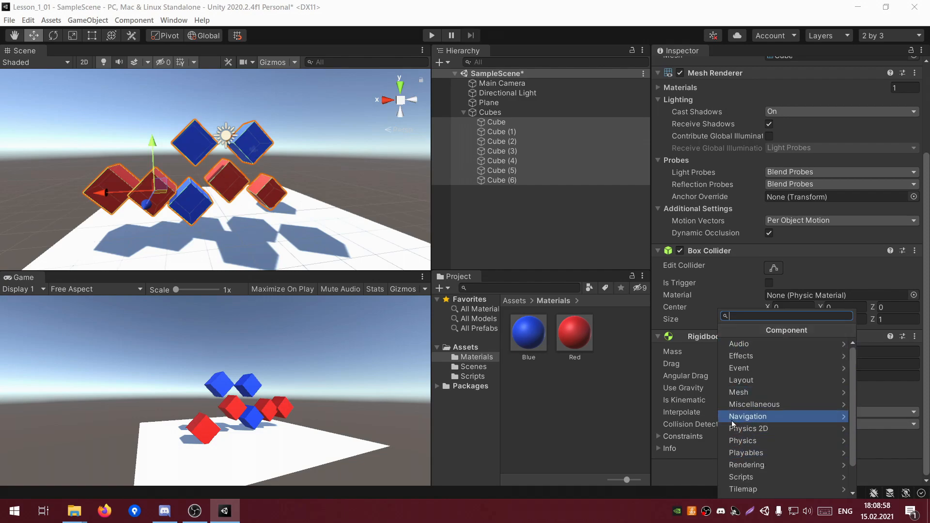
{"action": "left_click", "coordinate": [667, 471]}
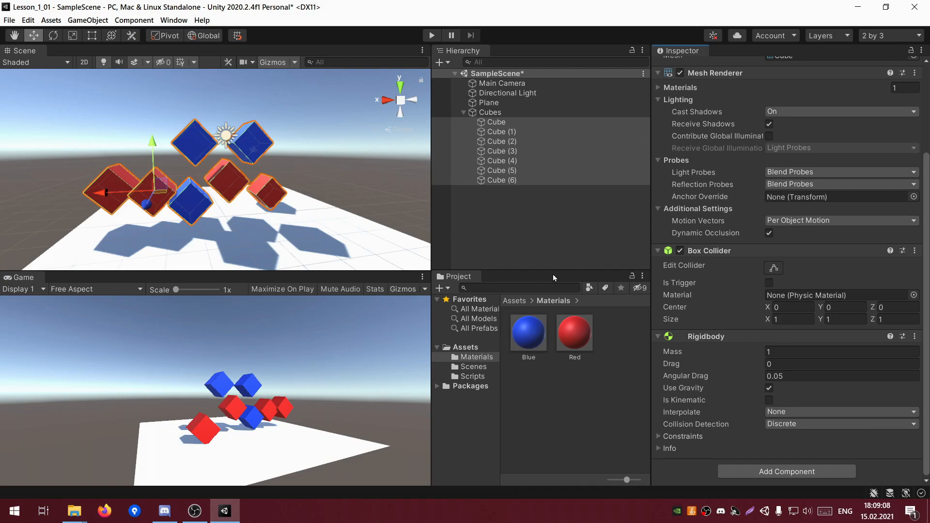
Test the cubes' physics in two play sessions, duplicating all seven cubes four times during the first one.
{"action": "left_click", "coordinate": [431, 36]}
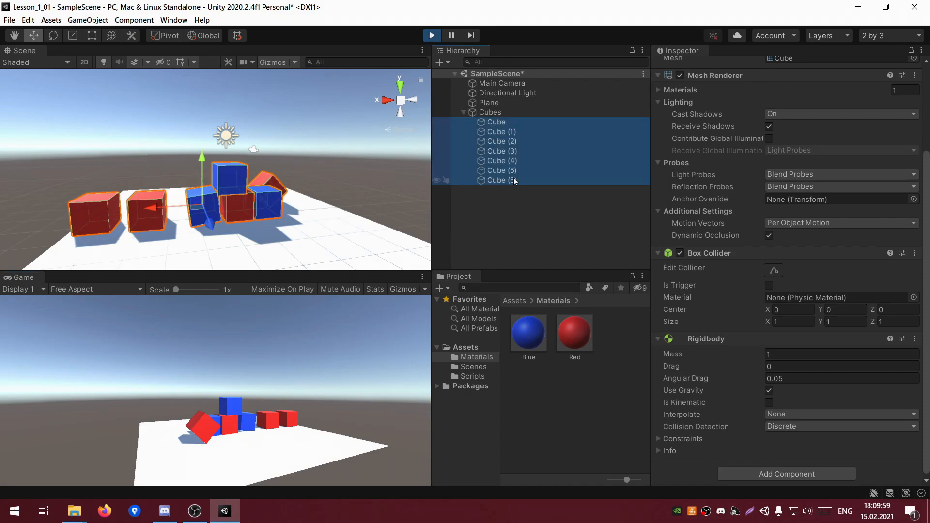
{"action": "key", "text": "ctrl+d"}
{"action": "key", "text": "ctrl+d"}
{"action": "key", "text": "ctrl+d"}
{"action": "key", "text": "ctrl+d"}
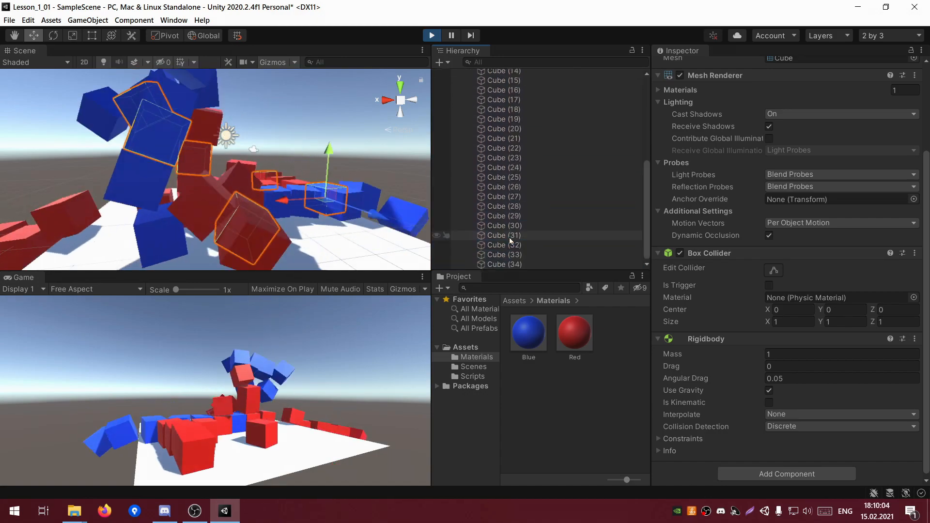
{"action": "key", "text": "ctrl+p"}
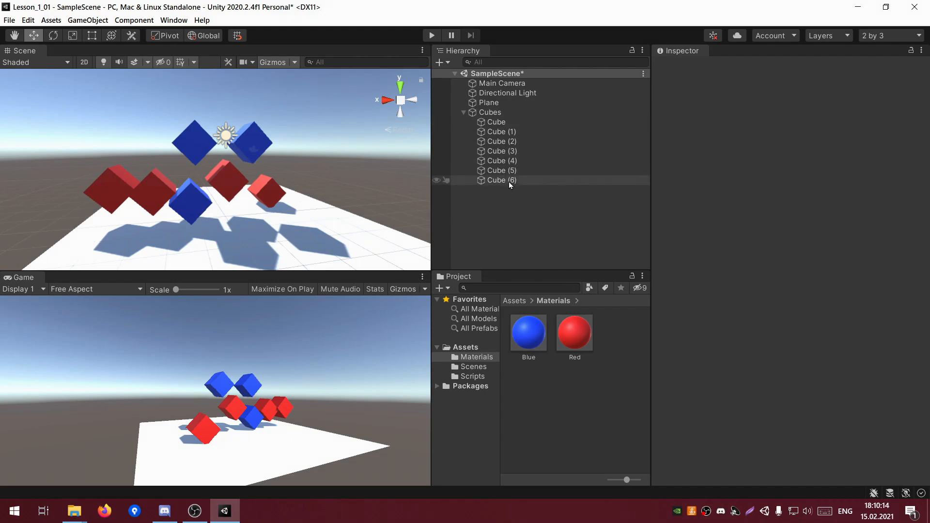
{"action": "left_click", "coordinate": [432, 35]}
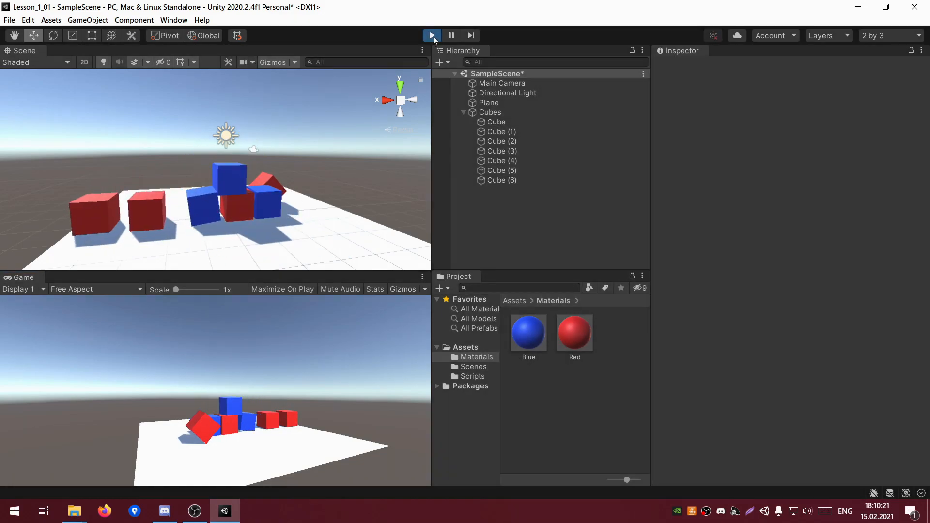
{"action": "left_click", "coordinate": [434, 37]}
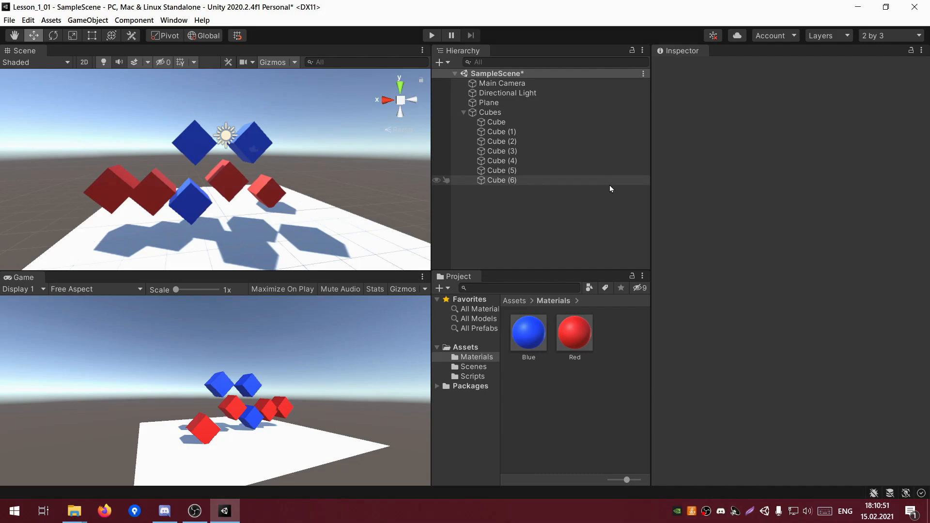
Open the script from the Scripts folder in Visual Studio, add Debug.Log("Hello Unity programmer!"); inside Start, and save it.
{"action": "left_click", "coordinate": [472, 376]}
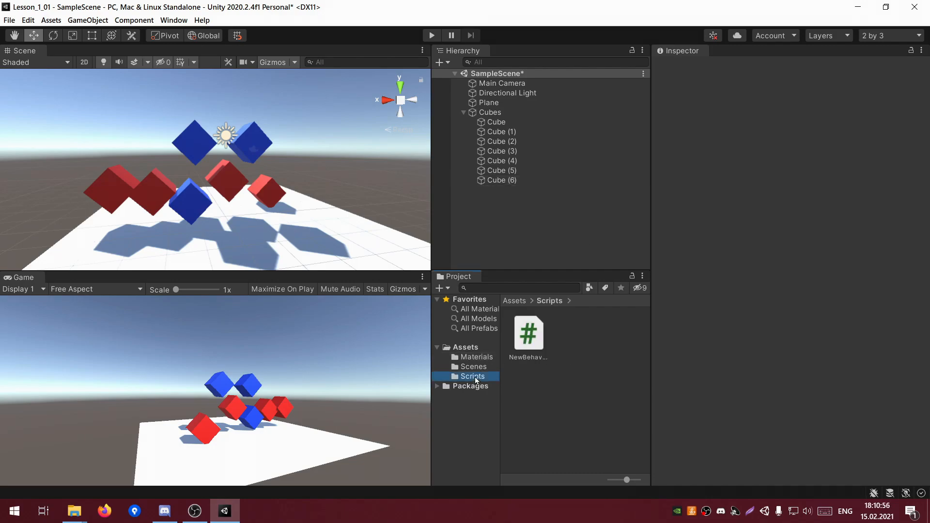
{"action": "double_click", "coordinate": [529, 334]}
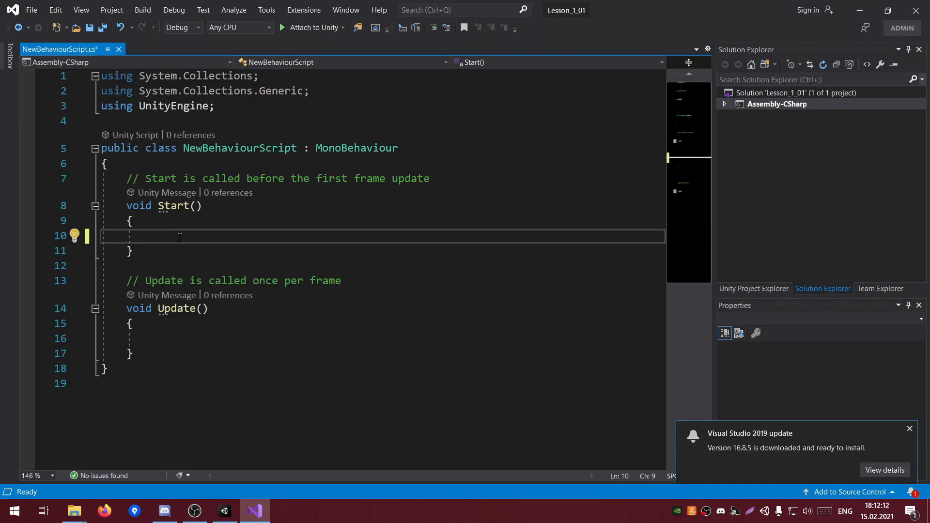
{"action": "type", "text": "Debug."}
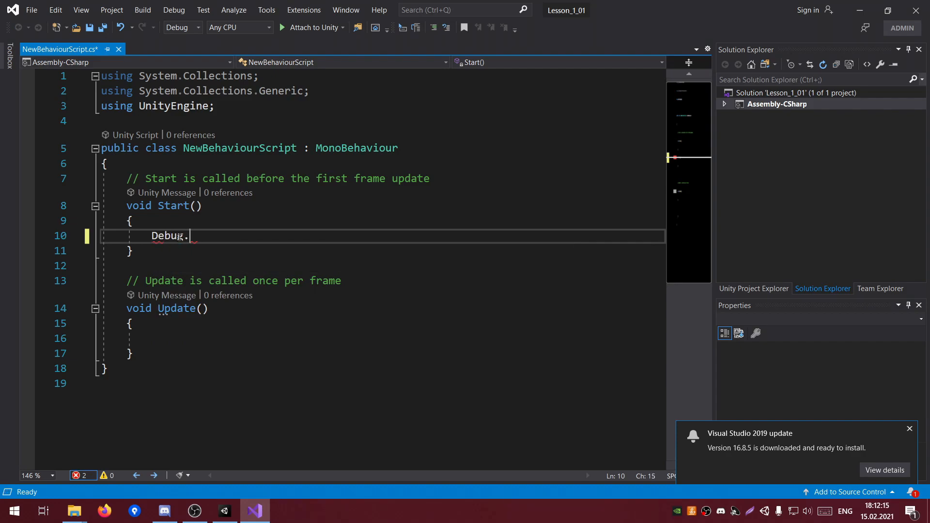
{"action": "type", "text": "Log"}
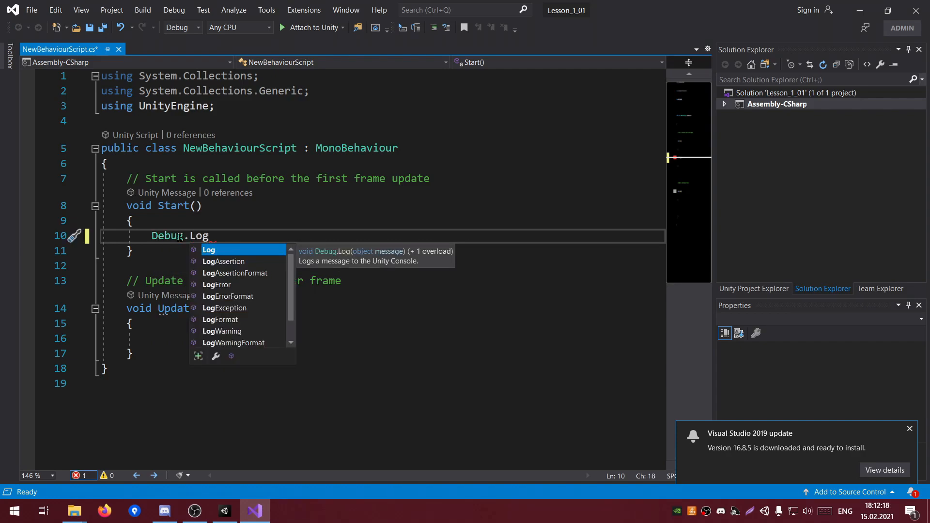
{"action": "type", "text": "()"}
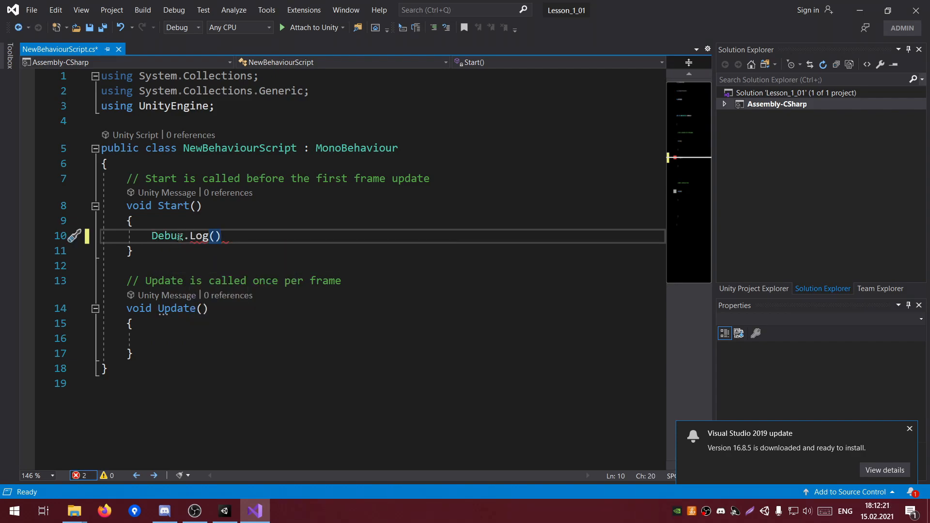
{"action": "type", "text": ";"}
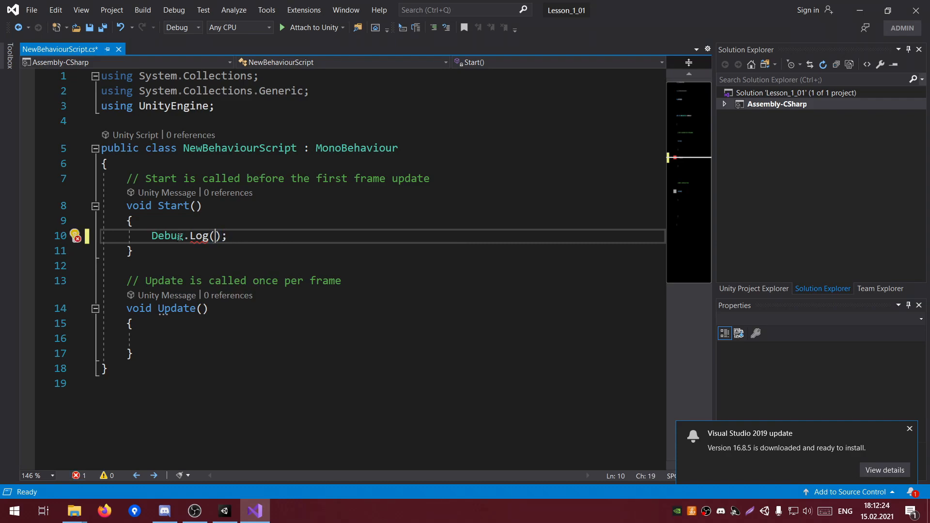
{"action": "type", "text": "\"\""}
{"action": "key", "text": "Left"}
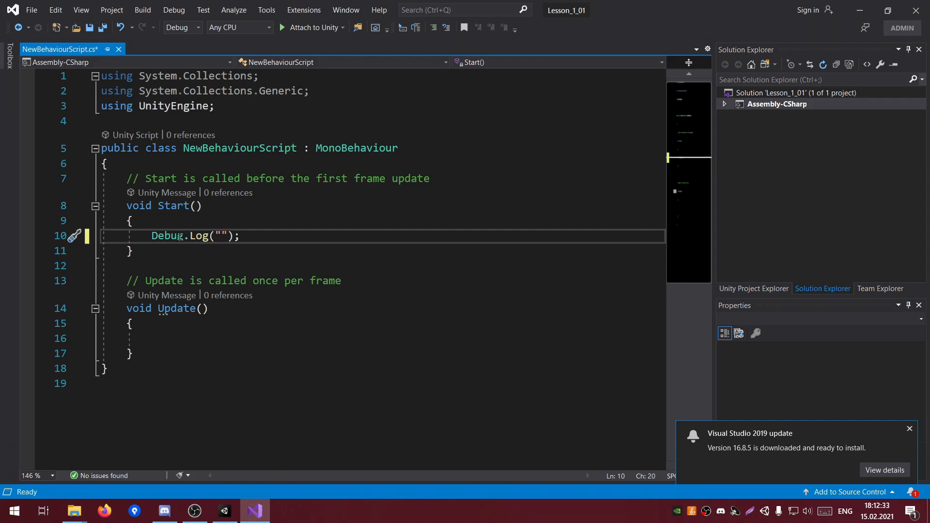
{"action": "type", "text": "Hello Unity p"}
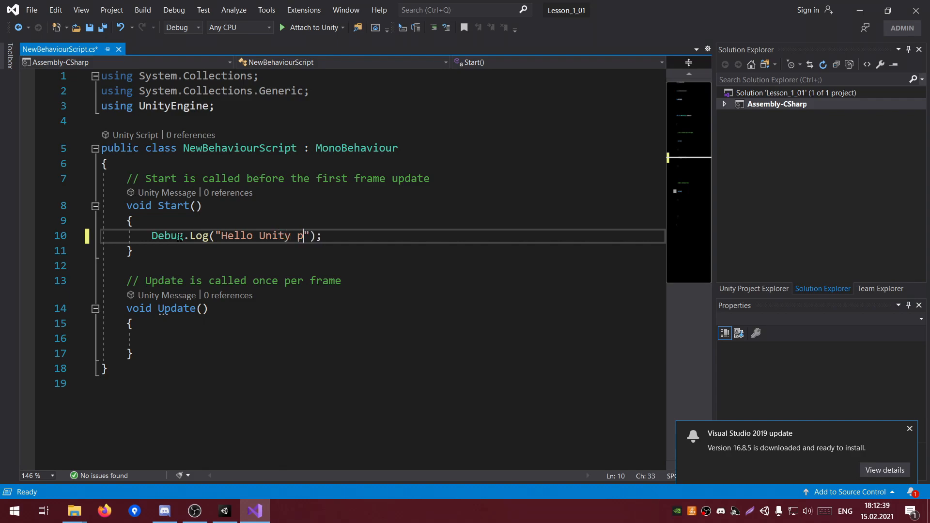
{"action": "type", "text": "rogrammer!"}
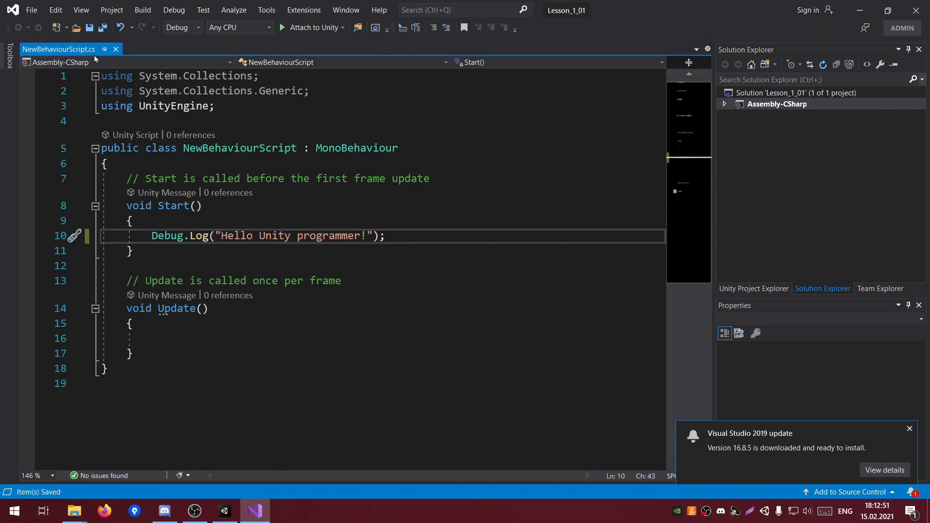
{"action": "key", "text": "ctrl+s"}
Switch back to Unity, run the scene, and check the script's log output in the Console.
{"action": "left_click", "coordinate": [224, 511]}
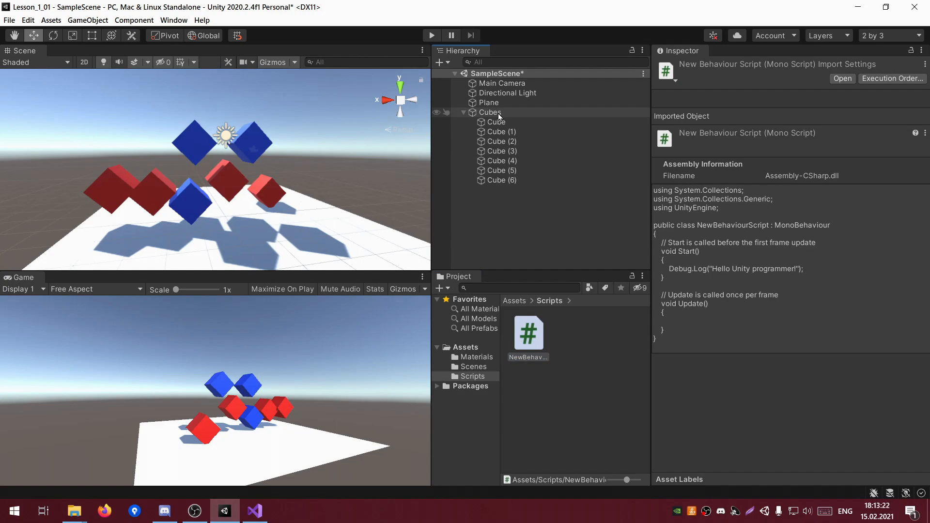
{"action": "left_click", "coordinate": [431, 35]}
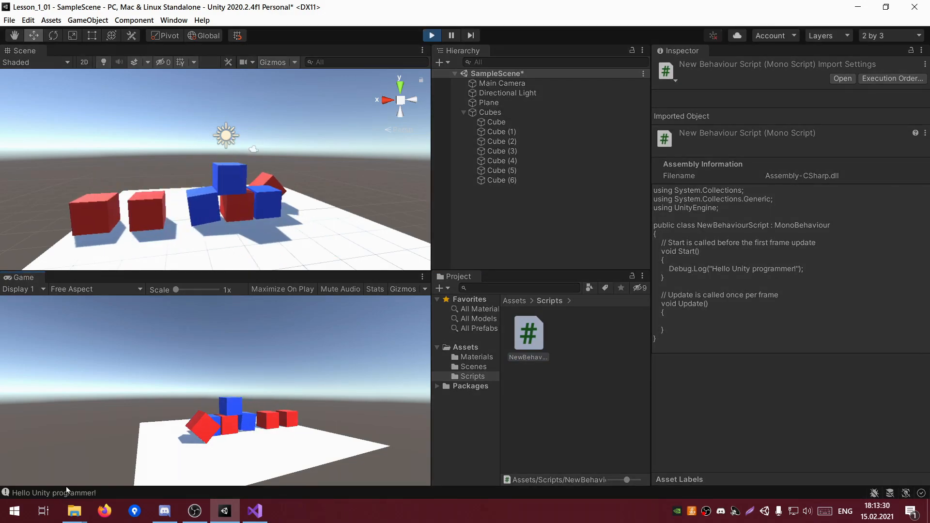
{"action": "left_click", "coordinate": [65, 492]}
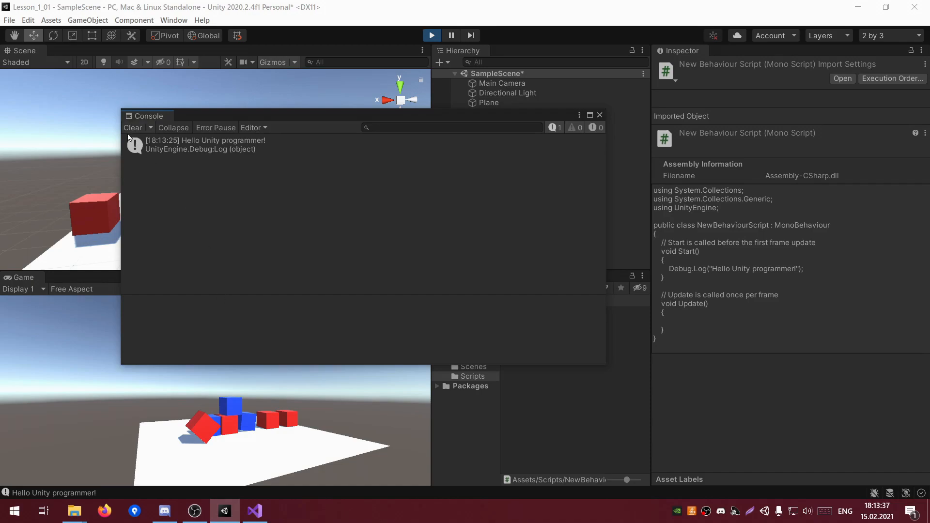
{"action": "left_click", "coordinate": [552, 128]}
{"action": "left_click", "coordinate": [551, 127]}
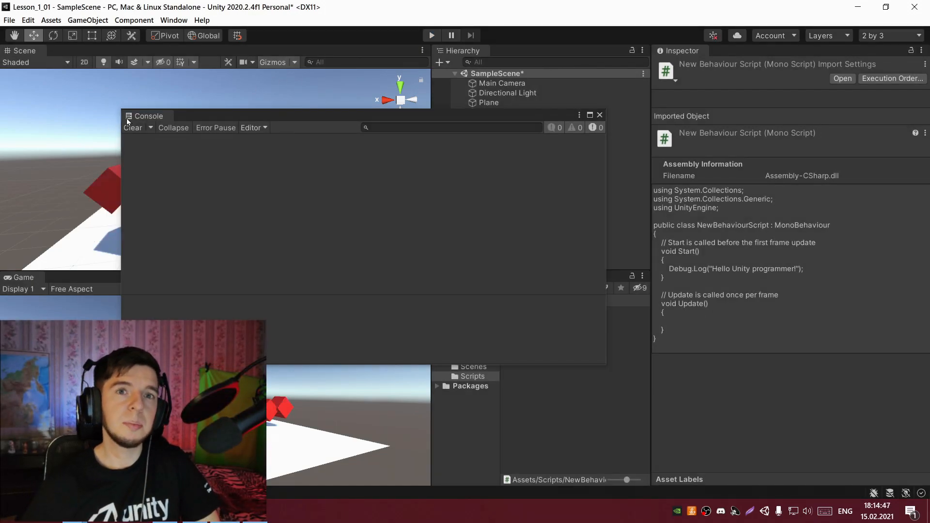
{"action": "mouse_move", "coordinate": [128, 121]}
{"action": "left_mouse_down"}
{"action": "mouse_move", "coordinate": [68, 55]}
{"action": "mouse_move", "coordinate": [66, 256]}
{"action": "mouse_move", "coordinate": [146, 116]}
{"action": "left_mouse_up"}
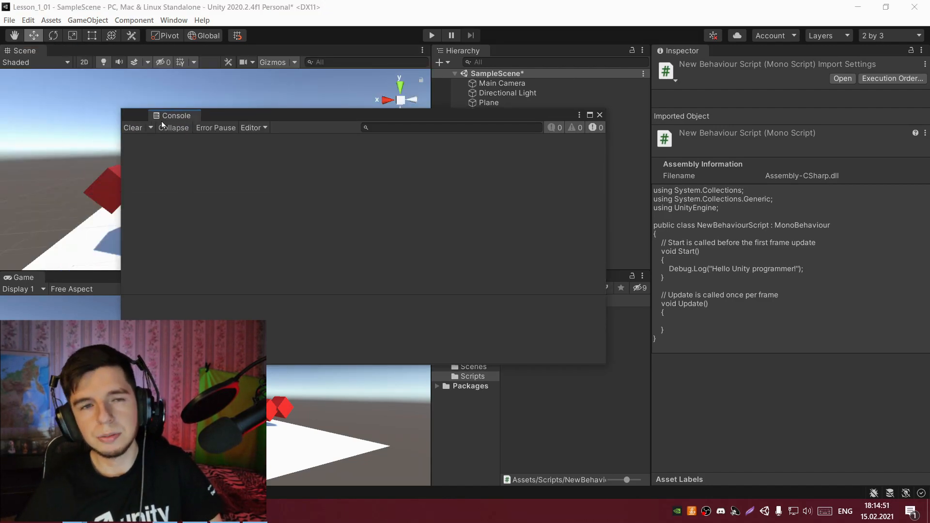
Switch to the browser and look through the Steam store pages of GIRL.EXE and Self-Isolation.
{"action": "scroll", "coordinate": [460, 243], "scroll_direction": "down", "scroll_amount": 3}
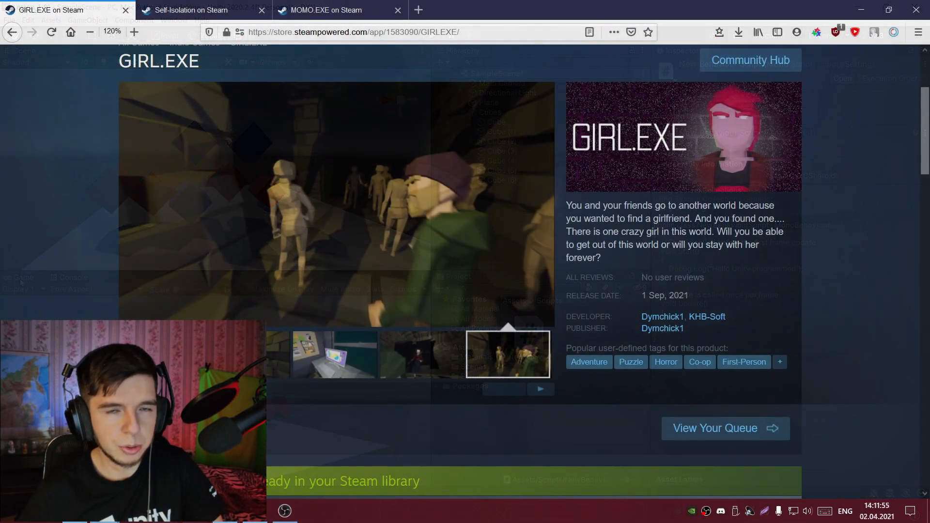
{"action": "scroll", "coordinate": [419, 385], "scroll_direction": "up", "scroll_amount": 3}
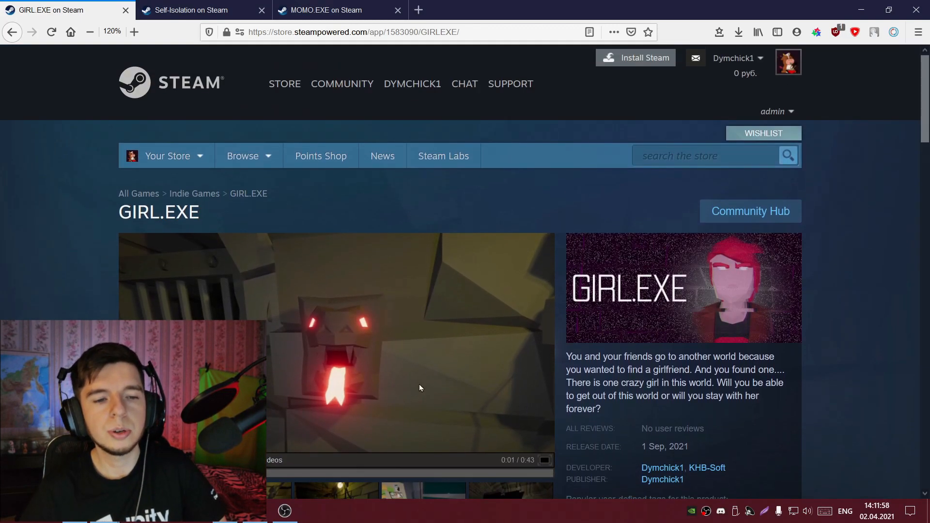
{"action": "scroll", "coordinate": [359, 459], "scroll_direction": "down", "scroll_amount": 3}
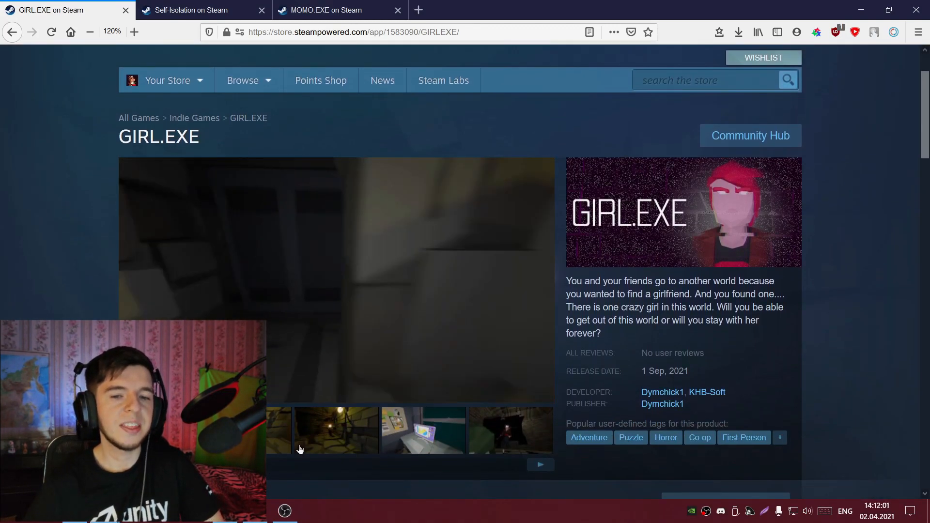
{"action": "scroll", "coordinate": [362, 458], "scroll_direction": "down", "scroll_amount": 15}
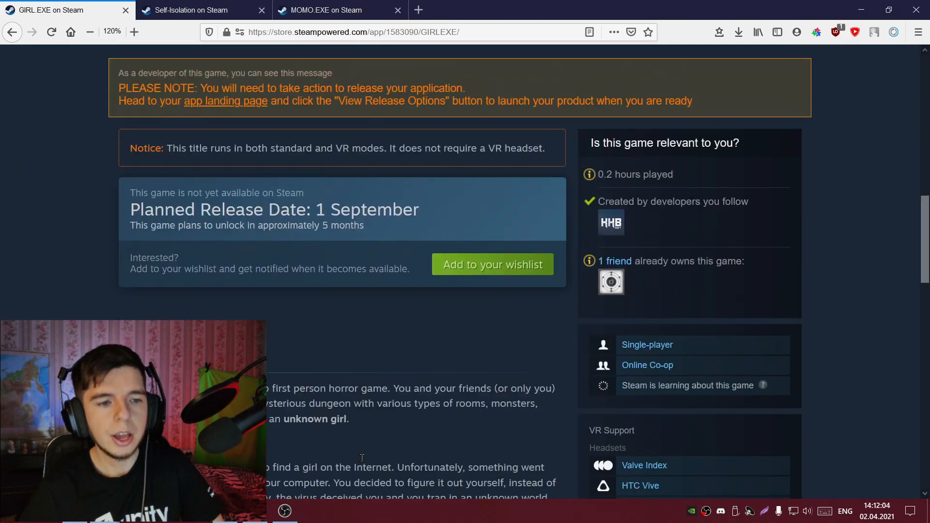
{"action": "key", "text": "ctrl+Tab"}
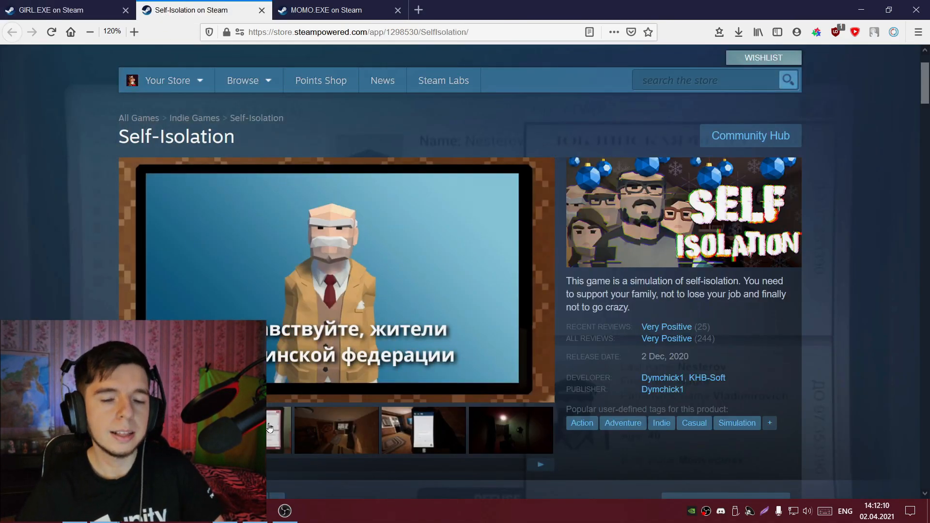
{"action": "scroll", "coordinate": [376, 436], "scroll_direction": "down", "scroll_amount": 2}
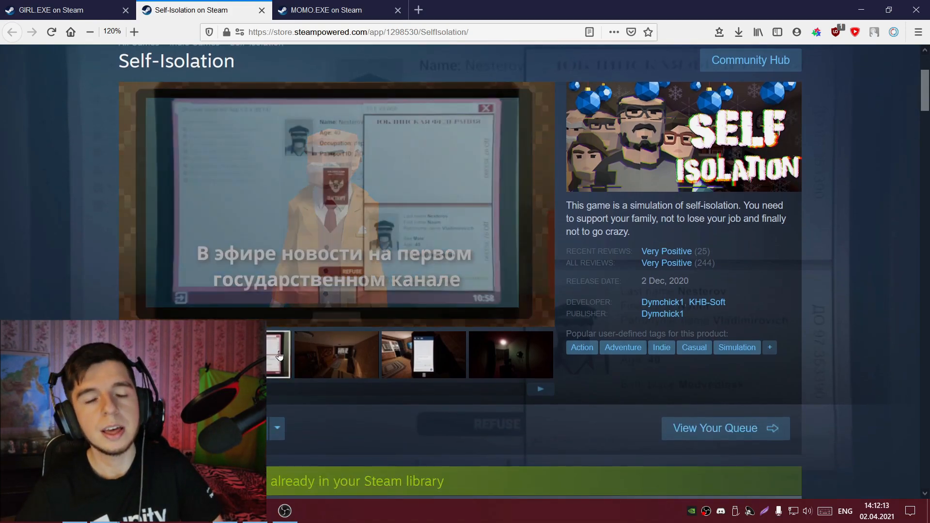
{"action": "left_click", "coordinate": [349, 356]}
{"action": "left_click", "coordinate": [420, 370]}
{"action": "scroll", "coordinate": [388, 423], "scroll_direction": "down", "scroll_amount": 12}
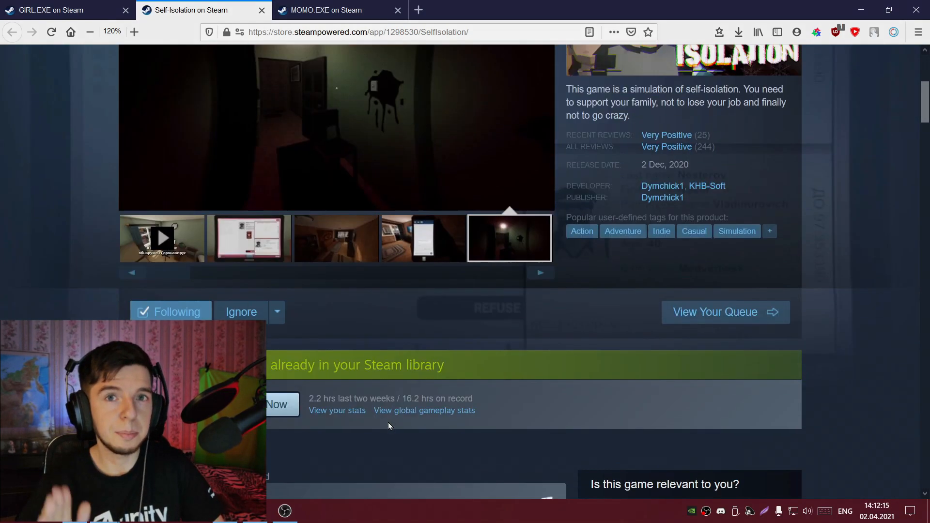
{"action": "scroll", "coordinate": [388, 422], "scroll_direction": "down", "scroll_amount": 8}
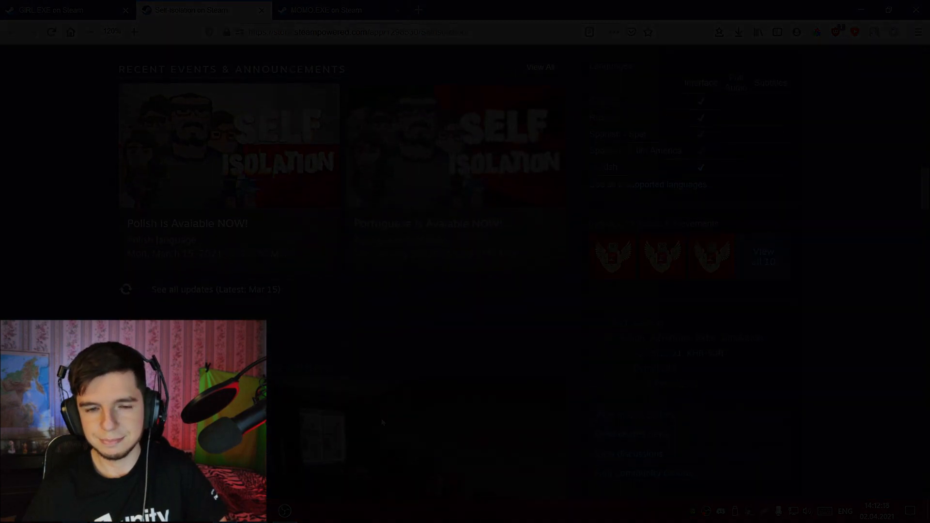